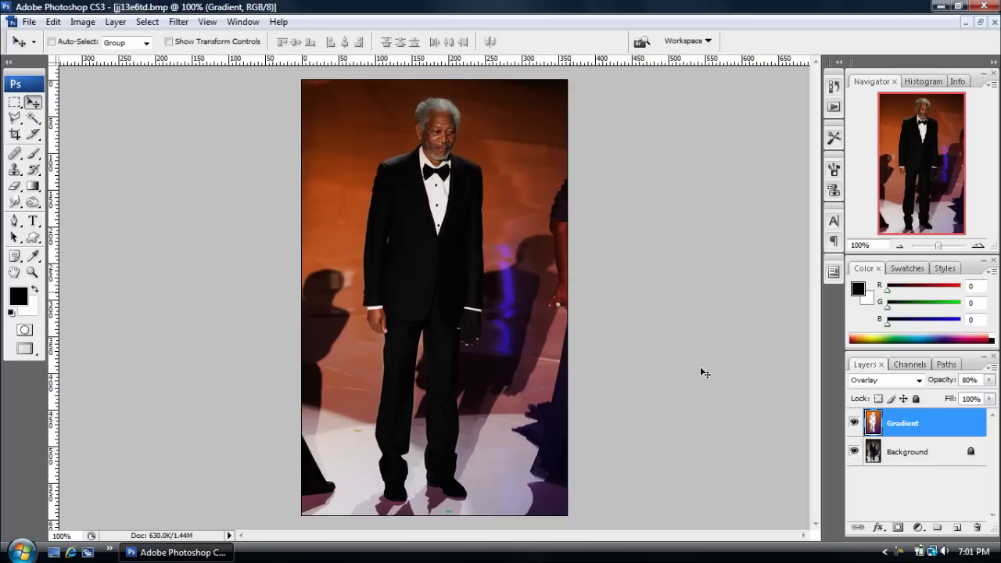
- Toggle the Gradient and Background layers off and on to compare the photo with and without the overlay
{"action": "left_click", "coordinate": [854, 423]}
{"action": "left_click", "coordinate": [854, 423]}
{"action": "left_click", "coordinate": [853, 452]}
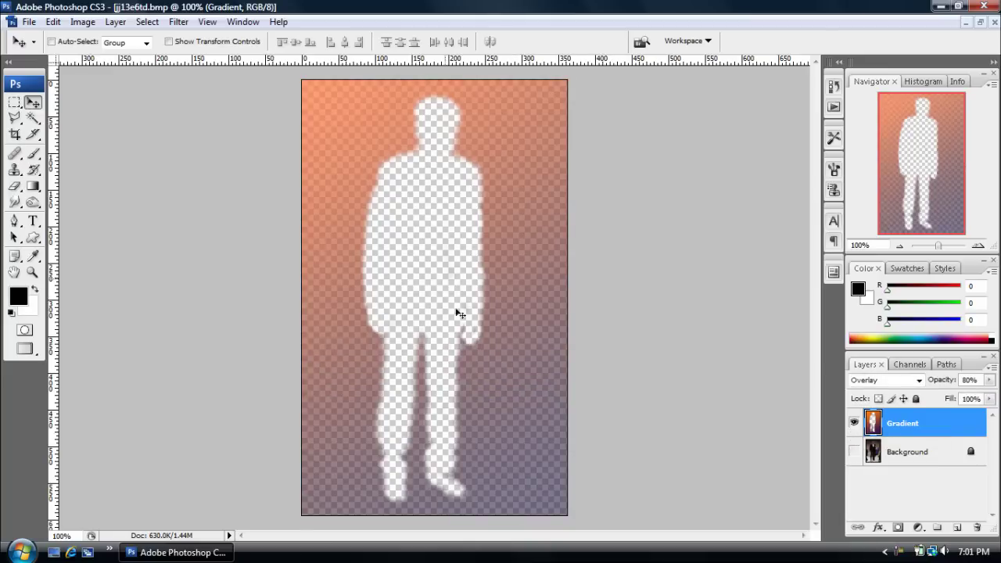
{"action": "left_click", "coordinate": [854, 452]}
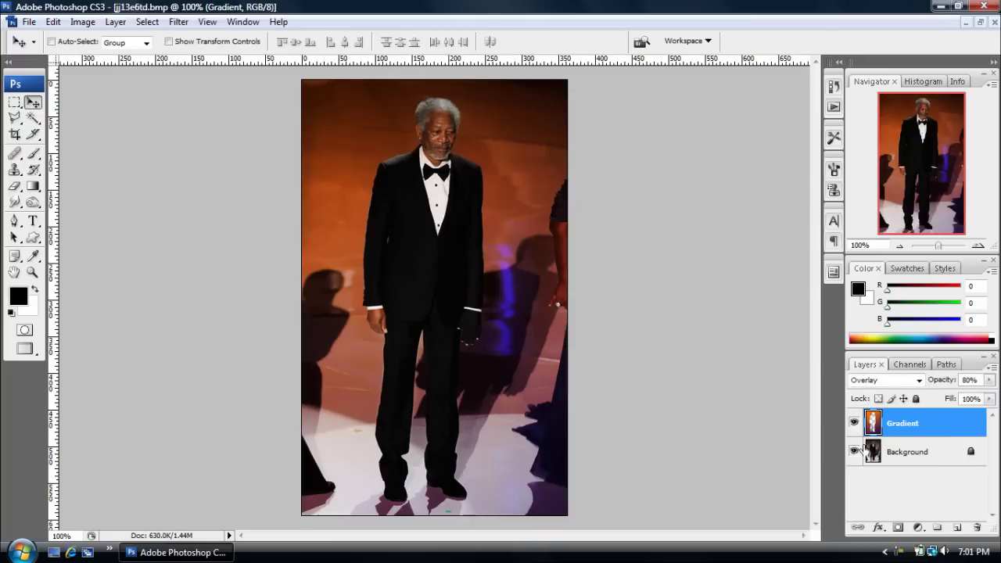
- Make the Background layer the only targeted layer
{"action": "left_click", "coordinate": [913, 450], "text": "shift"}
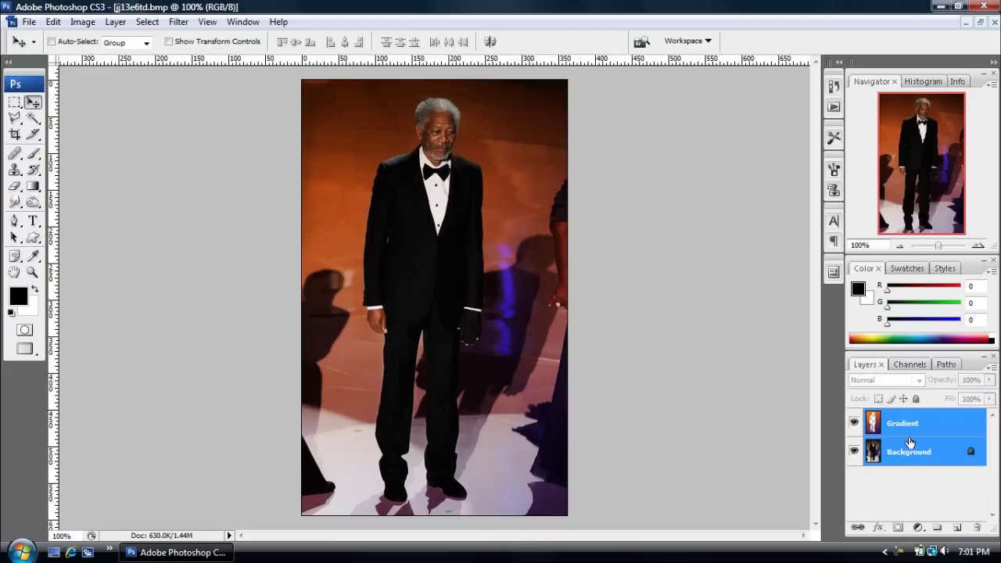
{"action": "left_click", "coordinate": [916, 436]}
{"action": "left_click", "coordinate": [916, 453]}
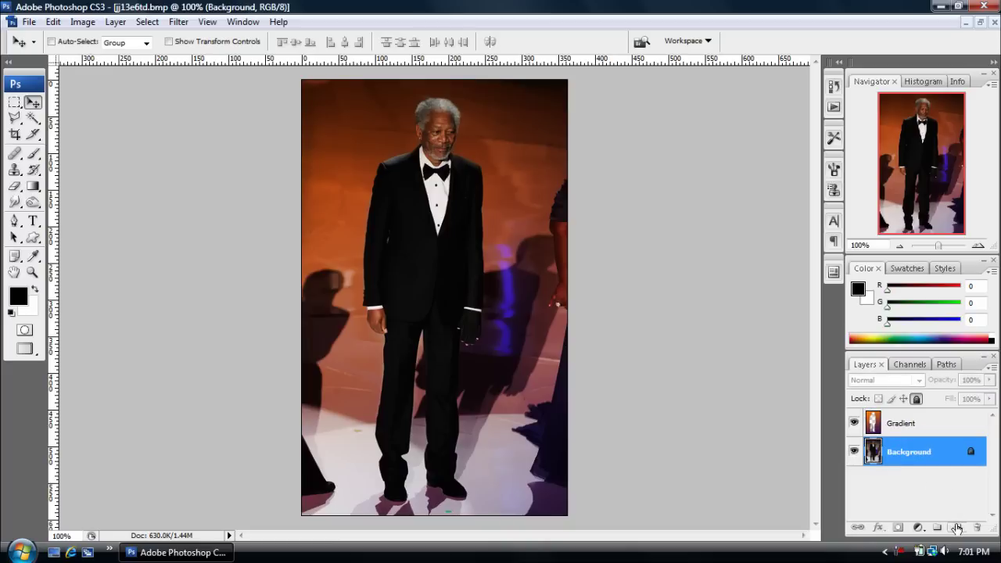
- Add an empty Layer 1 above Background and set the Pen tool to Paths mode
{"action": "left_click", "coordinate": [957, 528]}
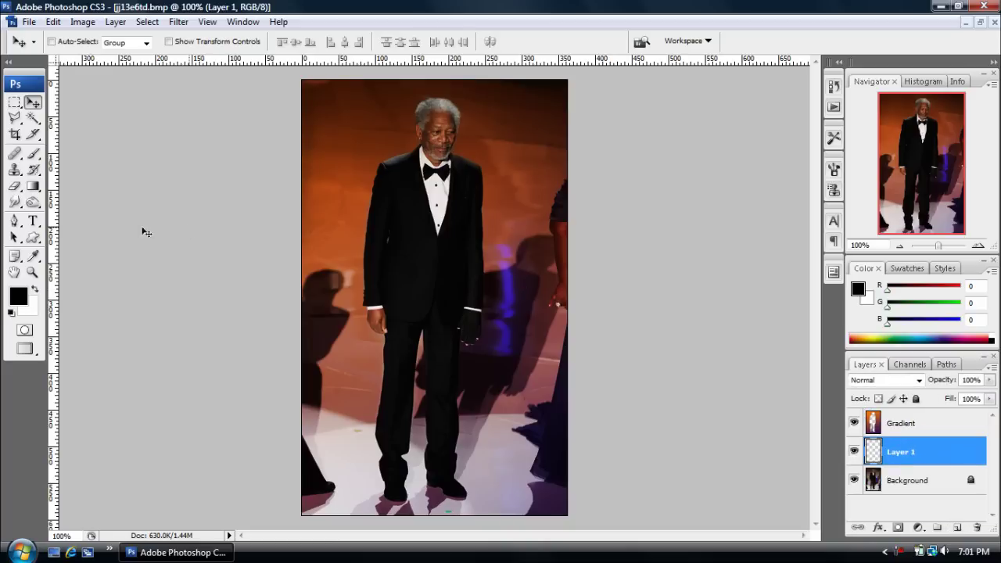
{"action": "left_click", "coordinate": [17, 223]}
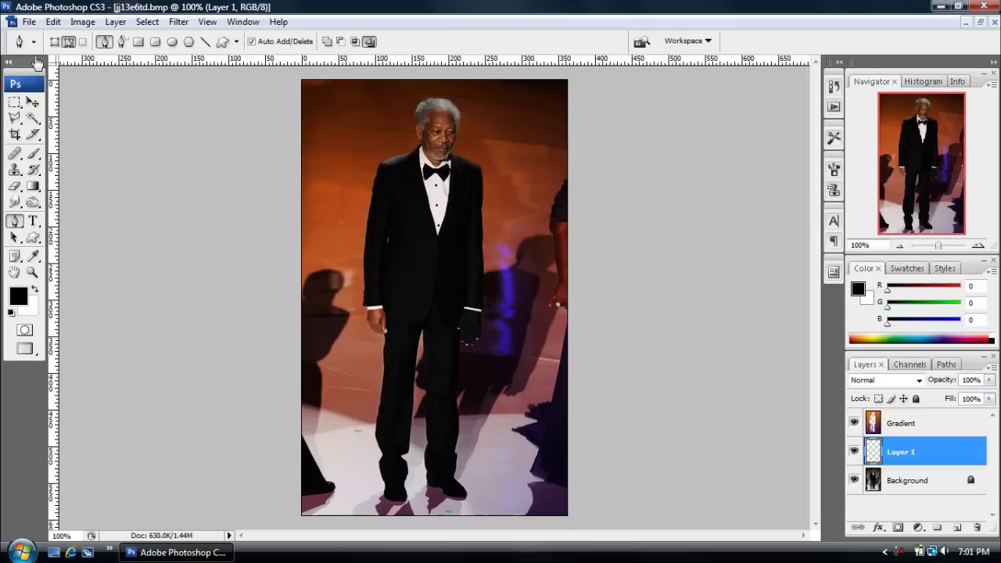
{"action": "left_click", "coordinate": [68, 42]}
- Start the pen path above the man's head and curve it across his chest
{"action": "left_click", "coordinate": [484, 141]}
{"action": "left_click_drag", "start_coordinate": [377, 207], "coordinate": [333, 220]}
{"action": "key", "text": "ctrl+alt+z"}
{"action": "key", "text": "ctrl+alt+z"}
{"action": "left_click_drag", "start_coordinate": [502, 162], "coordinate": [527, 205]}
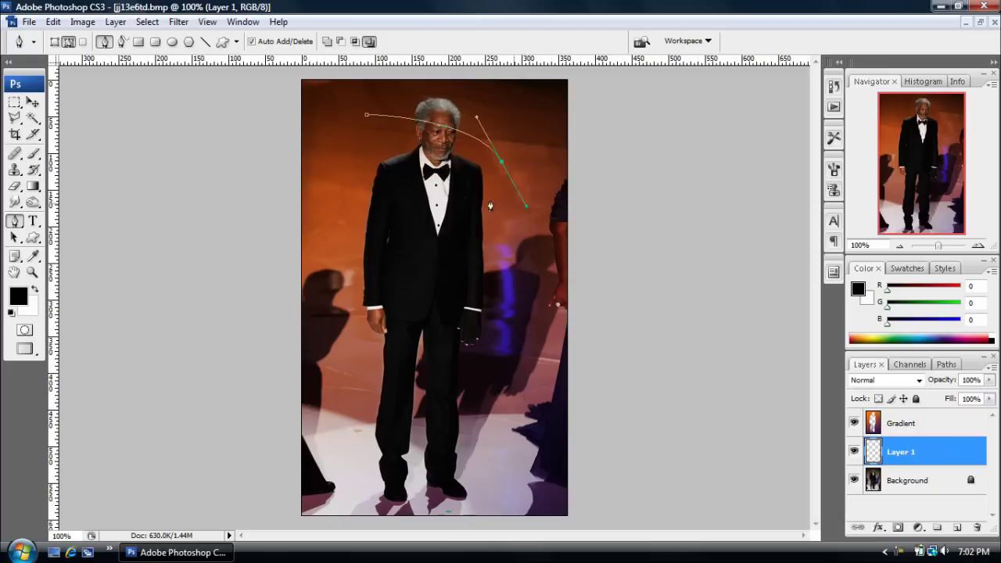
{"action": "left_click_drag", "start_coordinate": [329, 211], "coordinate": [268, 207]}
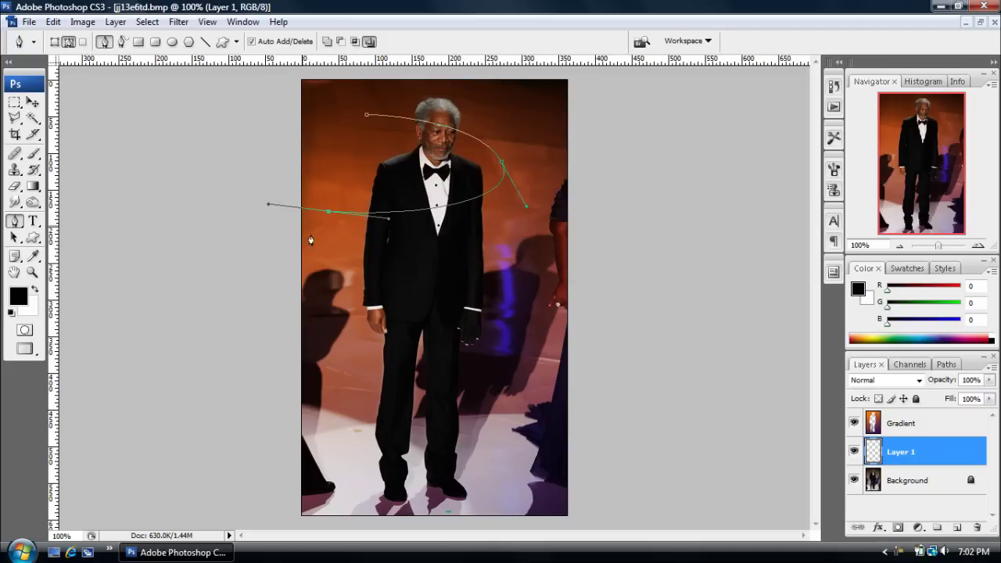
{"action": "left_click_drag", "start_coordinate": [329, 216], "coordinate": [355, 188]}
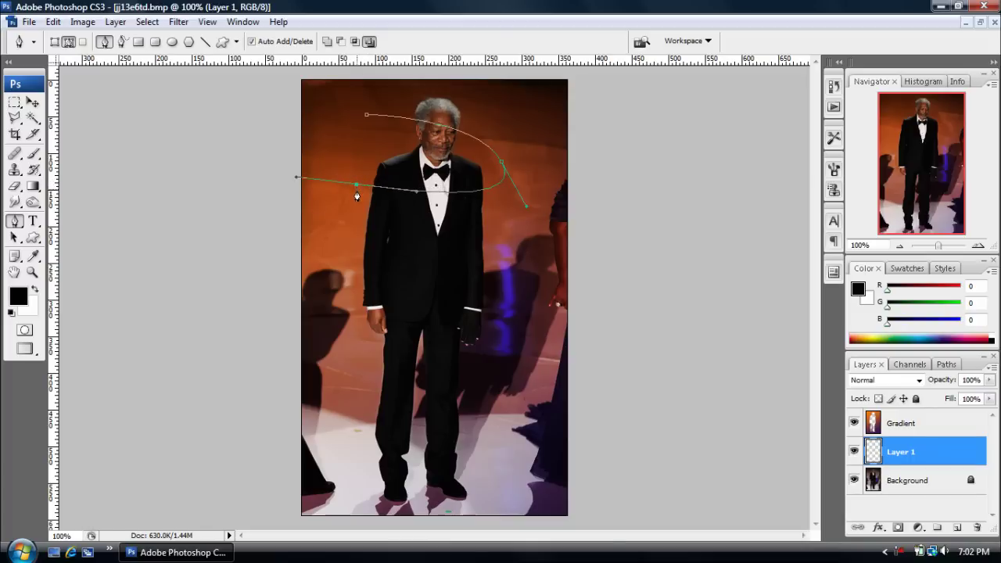
{"action": "left_click", "coordinate": [356, 188]}
{"action": "left_click_drag", "start_coordinate": [361, 192], "coordinate": [319, 196]}
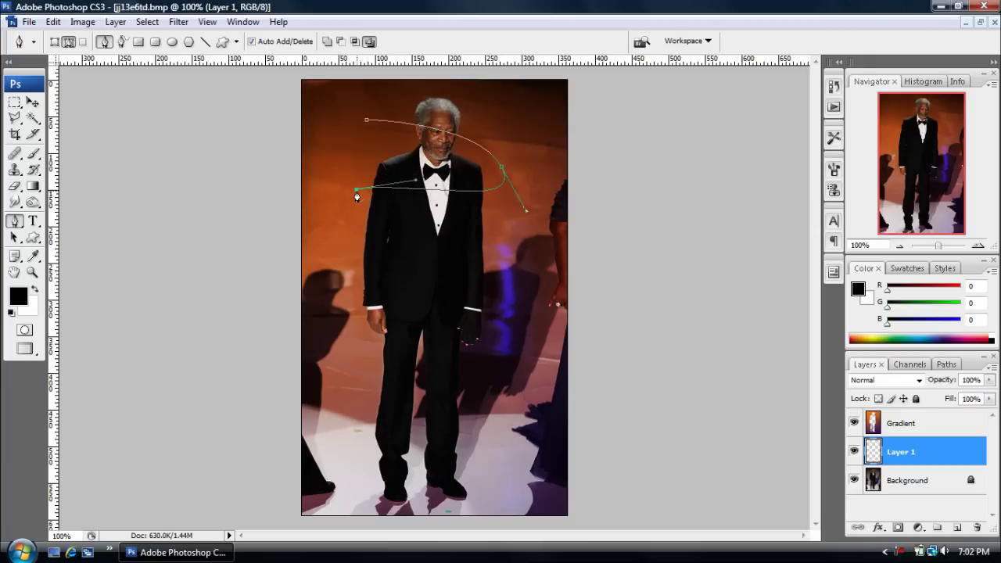
{"action": "mouse_move", "coordinate": [416, 181]}
{"action": "left_mouse_down"}
{"action": "mouse_move", "coordinate": [442, 160]}
{"action": "mouse_move", "coordinate": [403, 244]}
{"action": "mouse_move", "coordinate": [420, 173]}
{"action": "left_mouse_up"}
{"action": "left_click_drag", "start_coordinate": [358, 188], "coordinate": [347, 218]}
{"action": "left_click_drag", "start_coordinate": [420, 180], "coordinate": [405, 161]}
- Continue the spiral path over the jacket, past the hip and legs, ending near the feet
{"action": "mouse_move", "coordinate": [513, 270]}
{"action": "left_mouse_down"}
{"action": "mouse_move", "coordinate": [524, 286]}
{"action": "mouse_move", "coordinate": [520, 271]}
{"action": "left_mouse_up"}
{"action": "key", "text": "ctrl+z"}
{"action": "left_click_drag", "start_coordinate": [384, 259], "coordinate": [437, 284]}
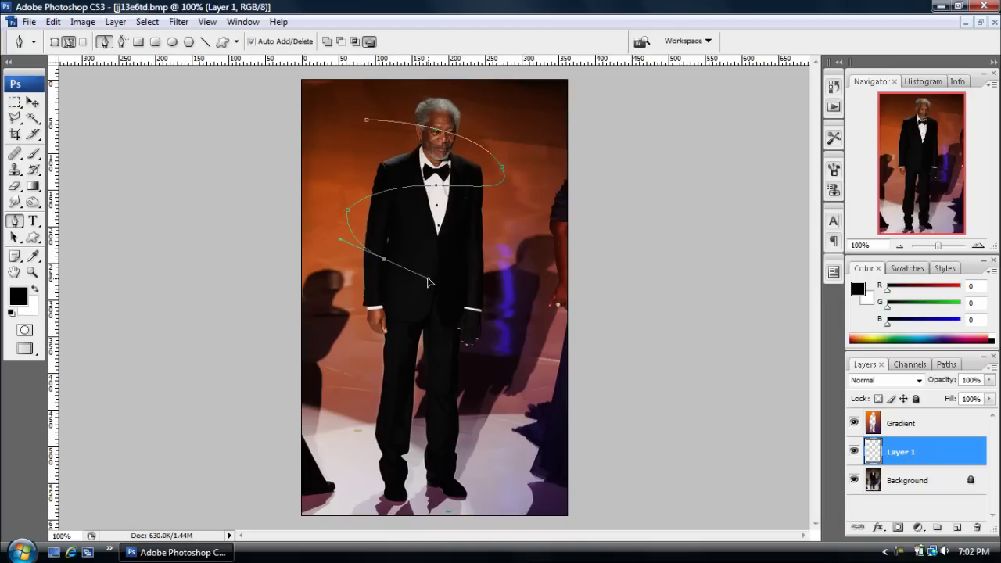
{"action": "left_click_drag", "start_coordinate": [391, 266], "coordinate": [334, 238]}
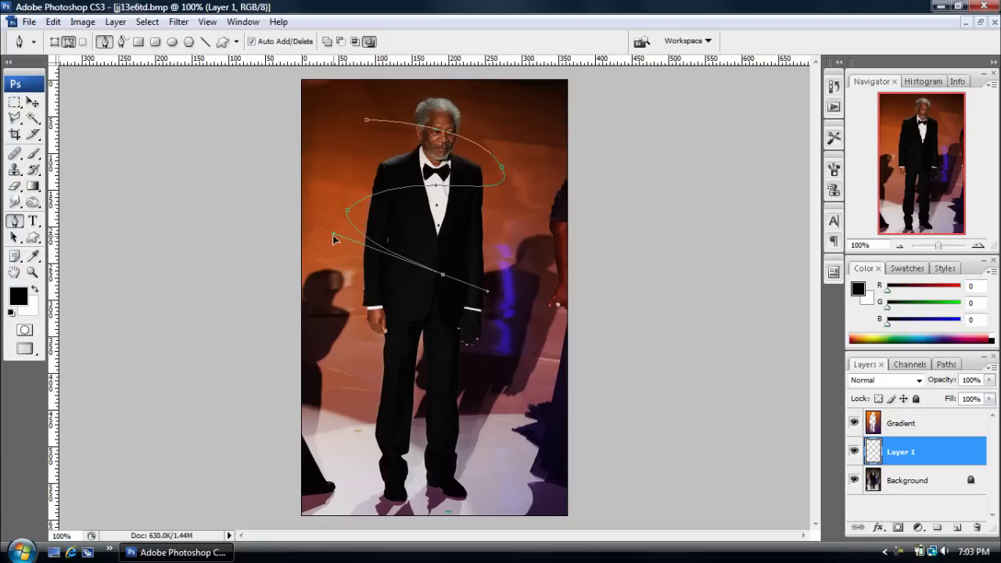
{"action": "left_click_drag", "start_coordinate": [469, 379], "coordinate": [388, 421]}
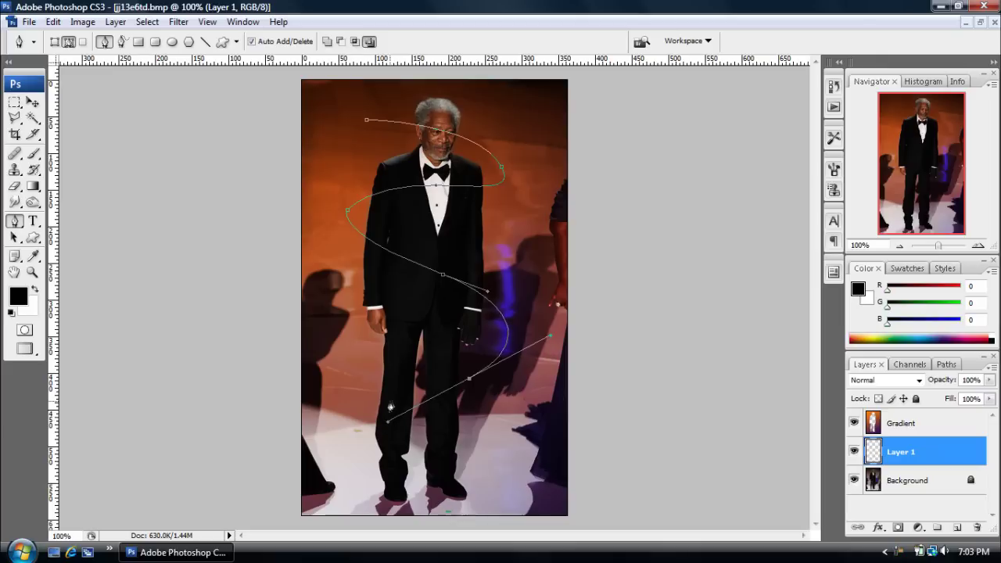
{"action": "left_click_drag", "start_coordinate": [380, 460], "coordinate": [352, 480]}
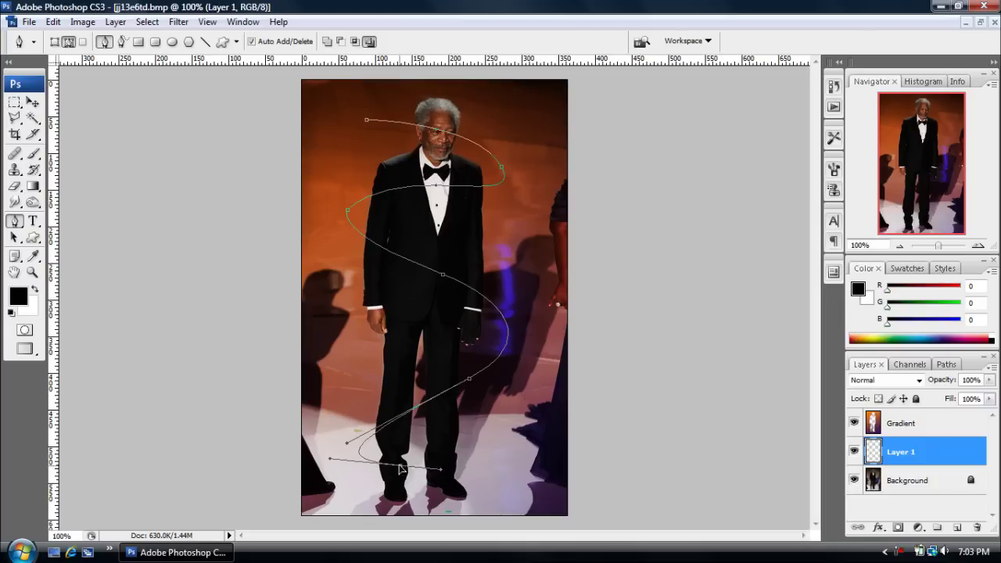
{"action": "left_click_drag", "start_coordinate": [479, 484], "coordinate": [560, 557]}
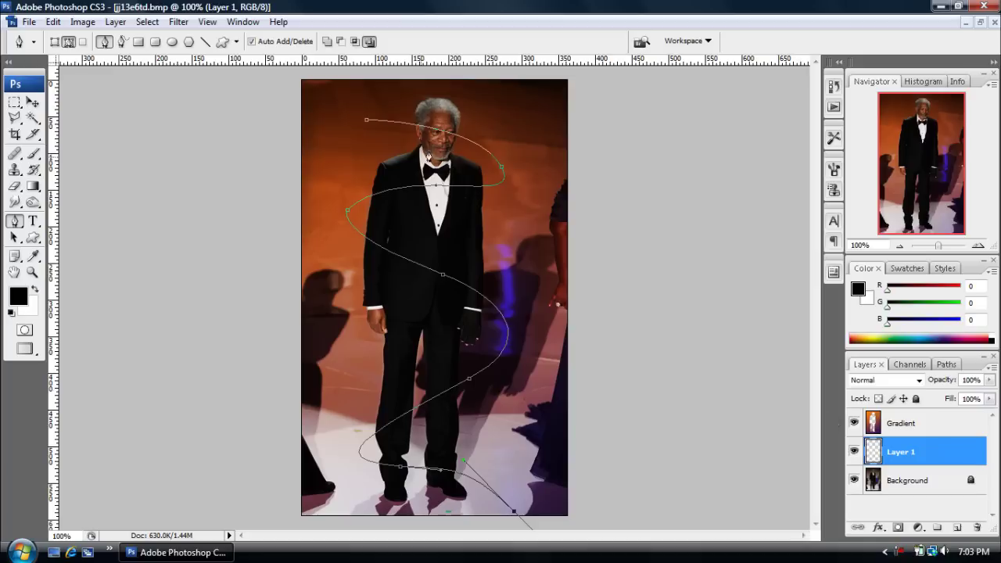
- Set the Brush tool to the 19 px hard round brush
{"action": "right_click", "coordinate": [483, 118]}
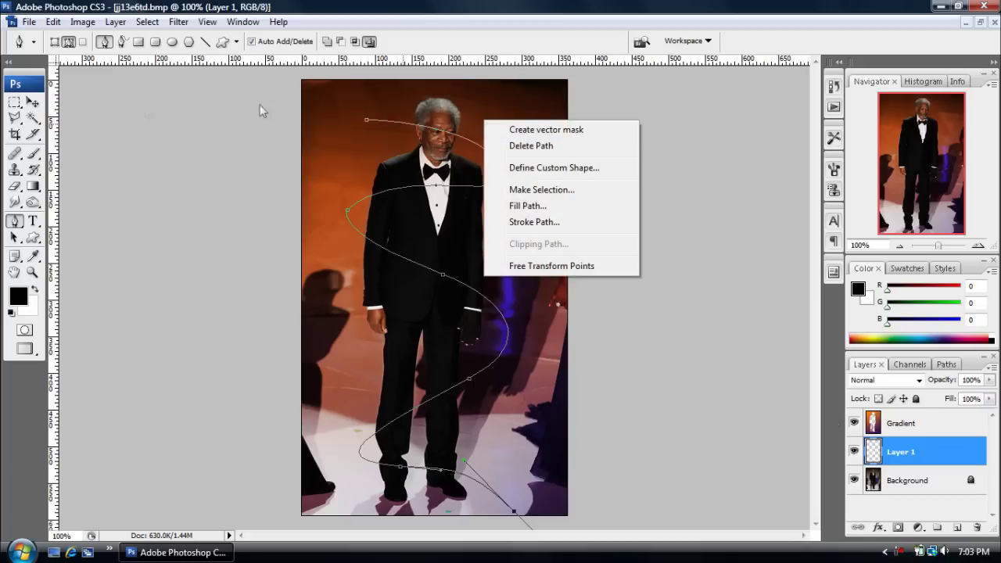
{"action": "left_click", "coordinate": [33, 158]}
{"action": "left_click", "coordinate": [33, 157]}
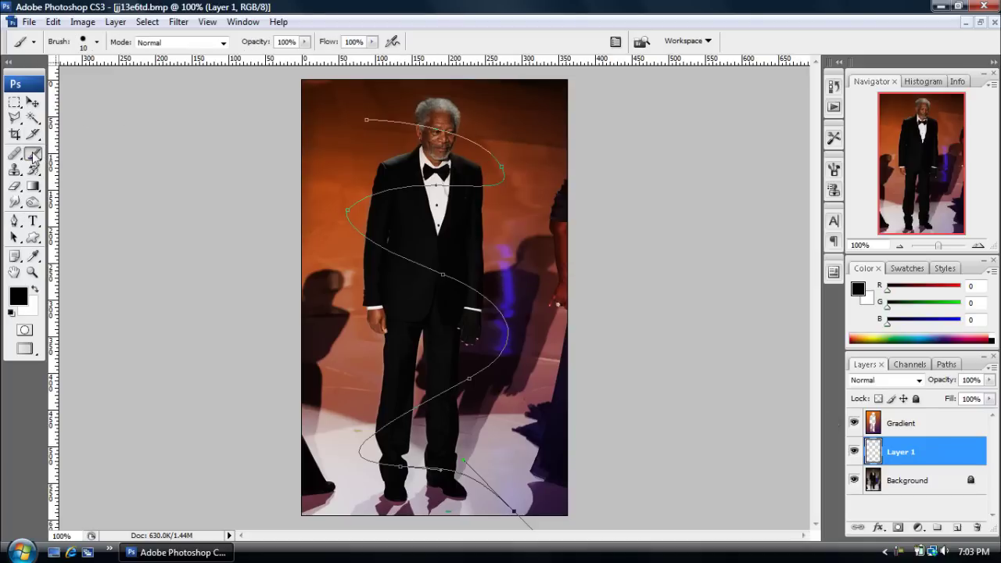
{"action": "left_click", "coordinate": [87, 44]}
{"action": "left_click", "coordinate": [88, 43]}
{"action": "left_click", "coordinate": [97, 42]}
{"action": "left_click", "coordinate": [143, 160]}
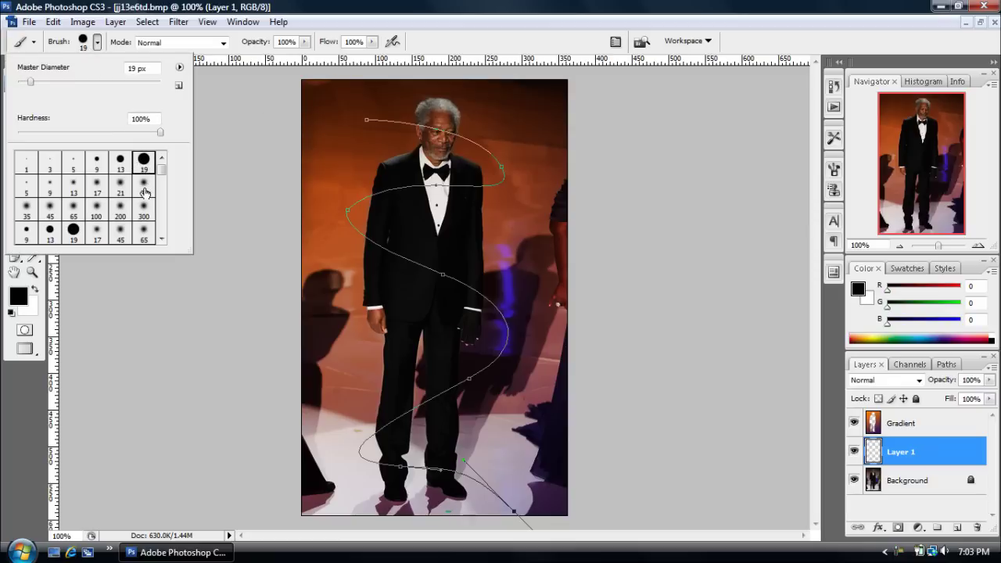
{"action": "left_click", "coordinate": [121, 186]}
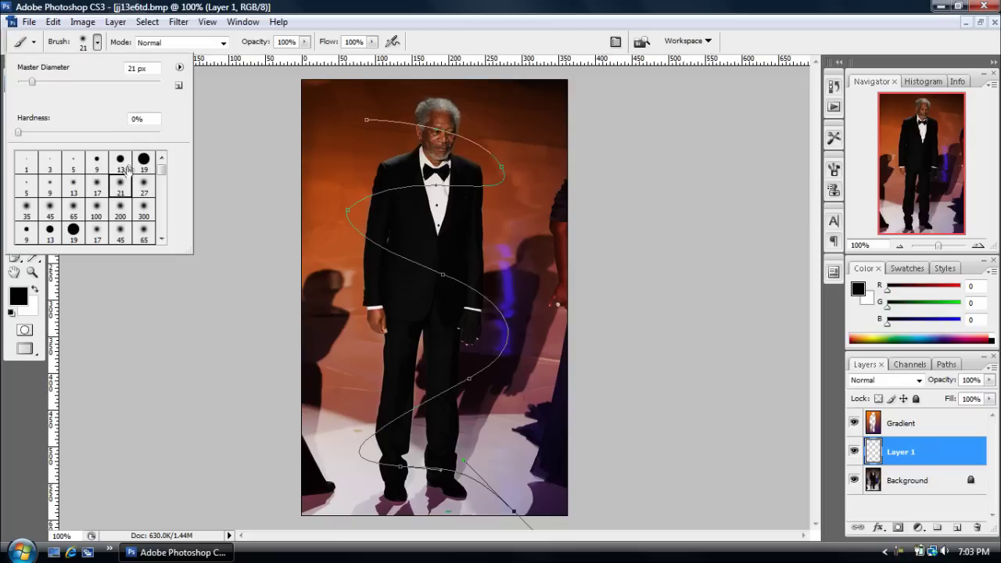
{"action": "left_click", "coordinate": [144, 161]}
{"action": "left_click", "coordinate": [475, 49]}
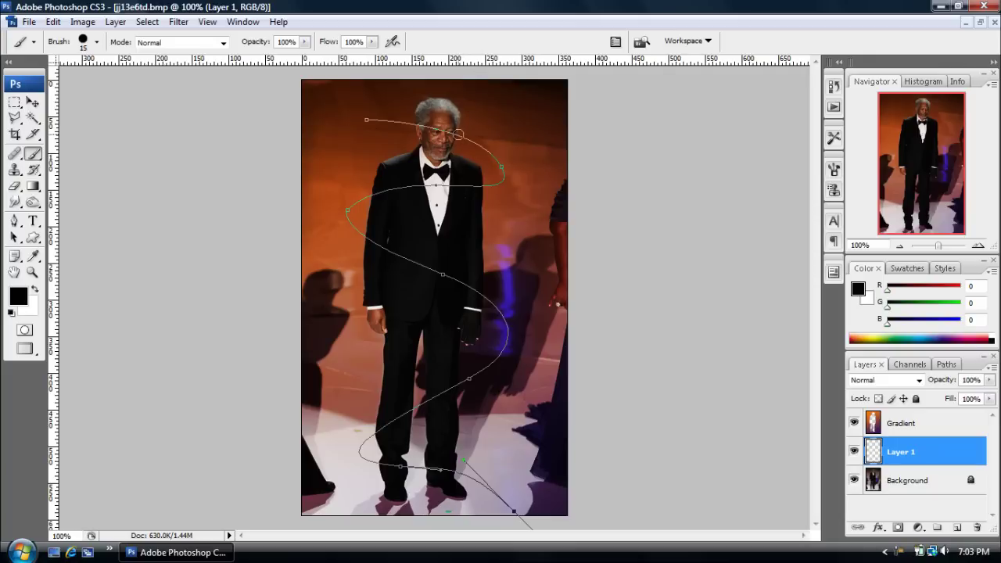
- Stroke the spiral path with the Brush, with Simulate Pressure on for tapered ends
{"action": "key", "text": "p"}
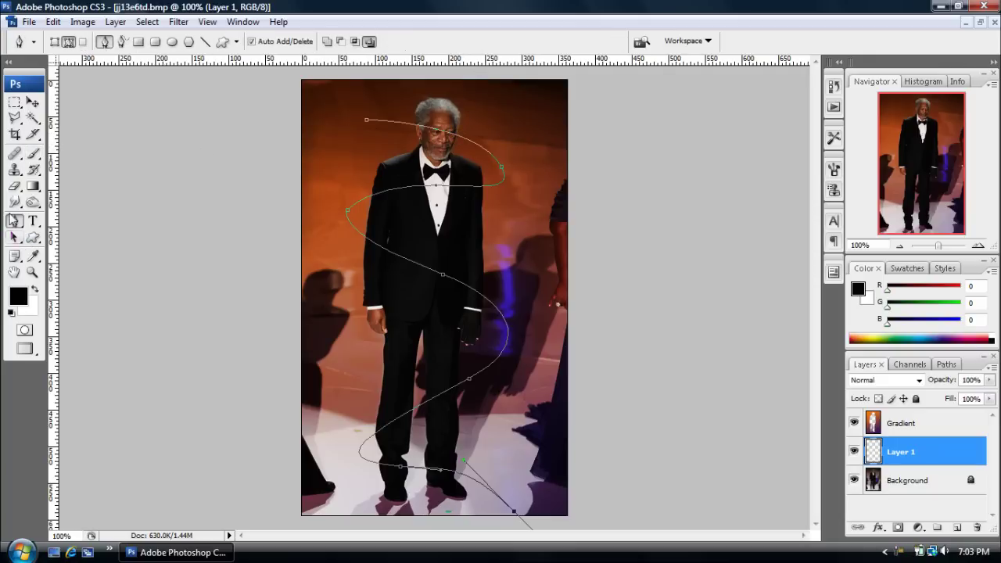
{"action": "right_click", "coordinate": [524, 149]}
{"action": "left_click", "coordinate": [594, 252]}
{"action": "left_click", "coordinate": [546, 188]}
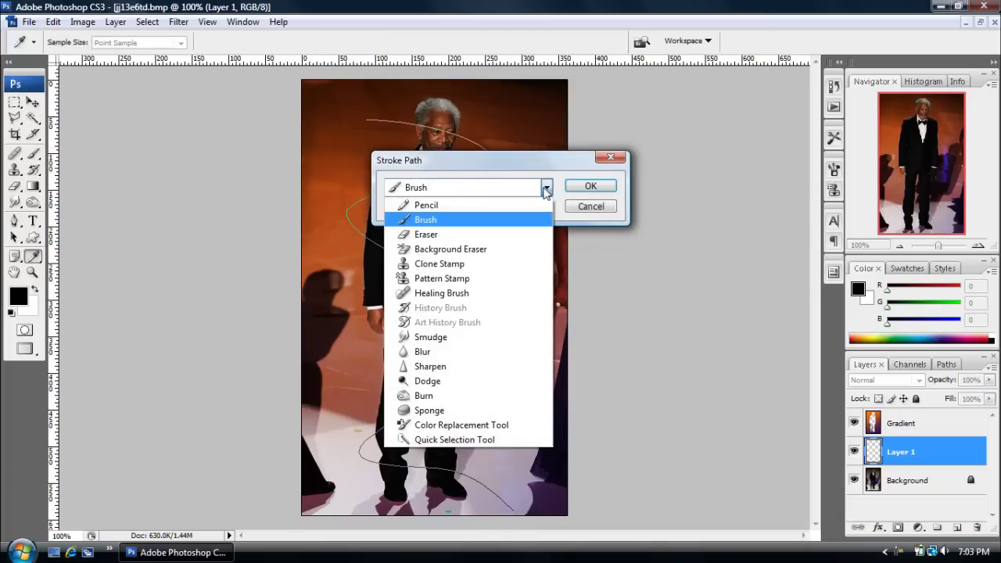
{"action": "left_click", "coordinate": [522, 205]}
{"action": "left_click", "coordinate": [546, 188]}
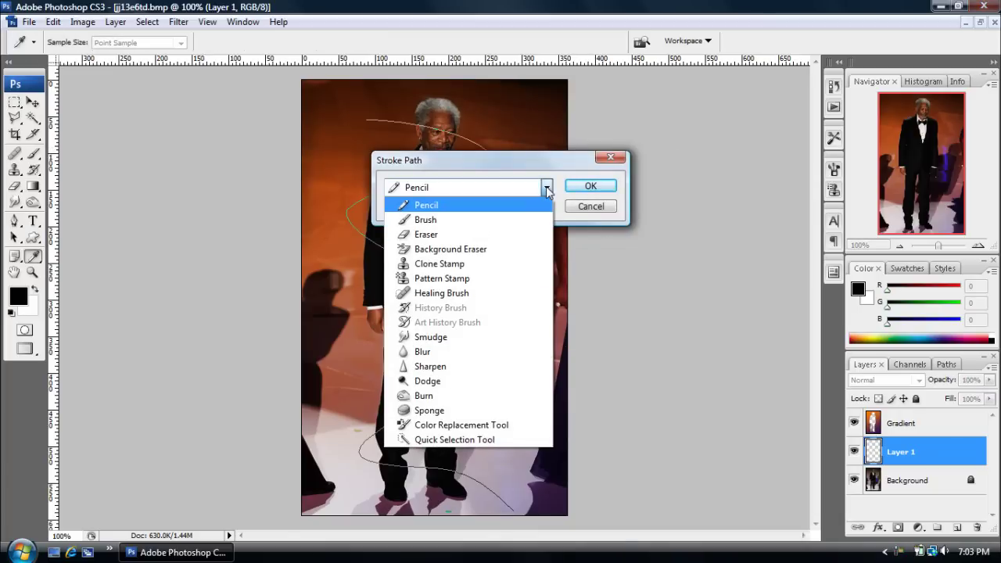
{"action": "left_click", "coordinate": [426, 220]}
{"action": "left_click", "coordinate": [389, 207]}
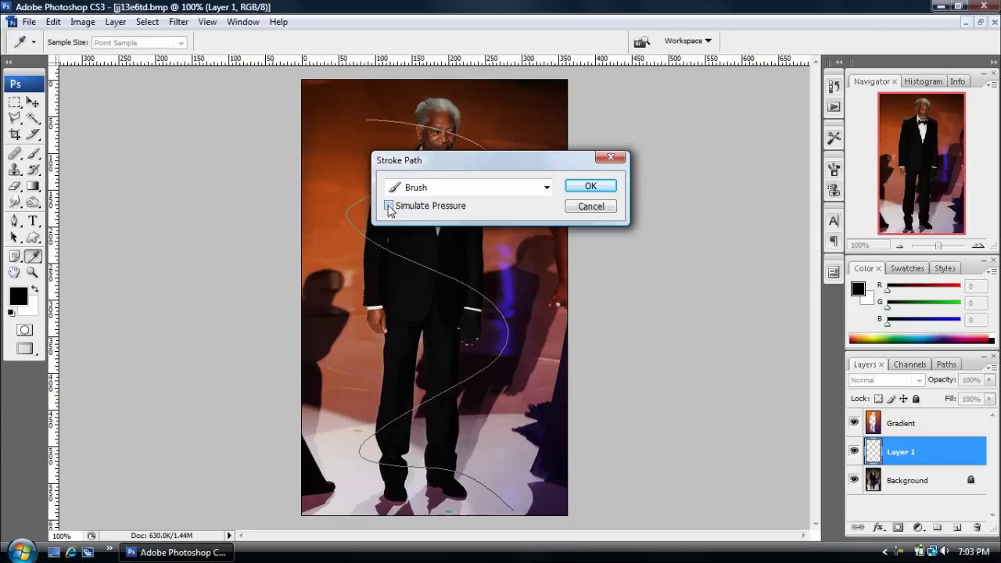
{"action": "left_click", "coordinate": [589, 188]}
- Delete the path outline, keeping the black stroke on Layer 1
{"action": "right_click", "coordinate": [520, 196]}
{"action": "left_click", "coordinate": [557, 213]}
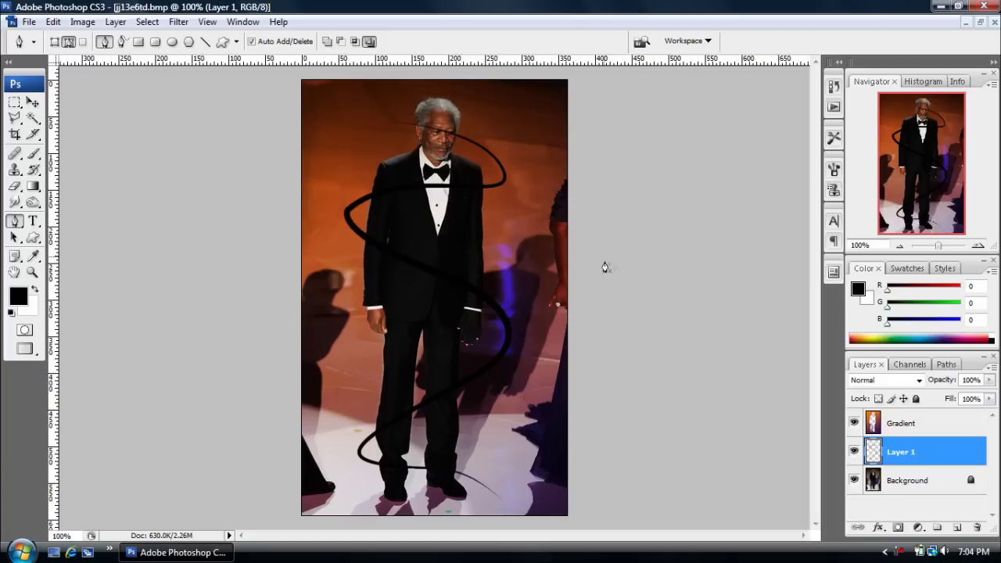
{"action": "key", "text": "v"}
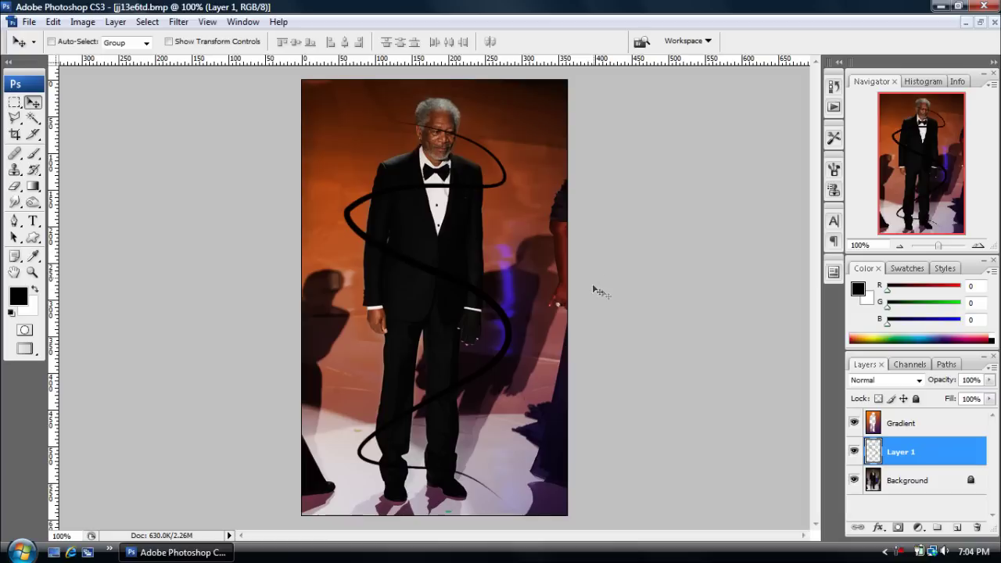
- Add an orange ffa800 Color Overlay to Layer 1 and copy the hex code
{"action": "double_click", "coordinate": [955, 457]}
{"action": "left_click", "coordinate": [618, 295]}
{"action": "left_click", "coordinate": [835, 154]}
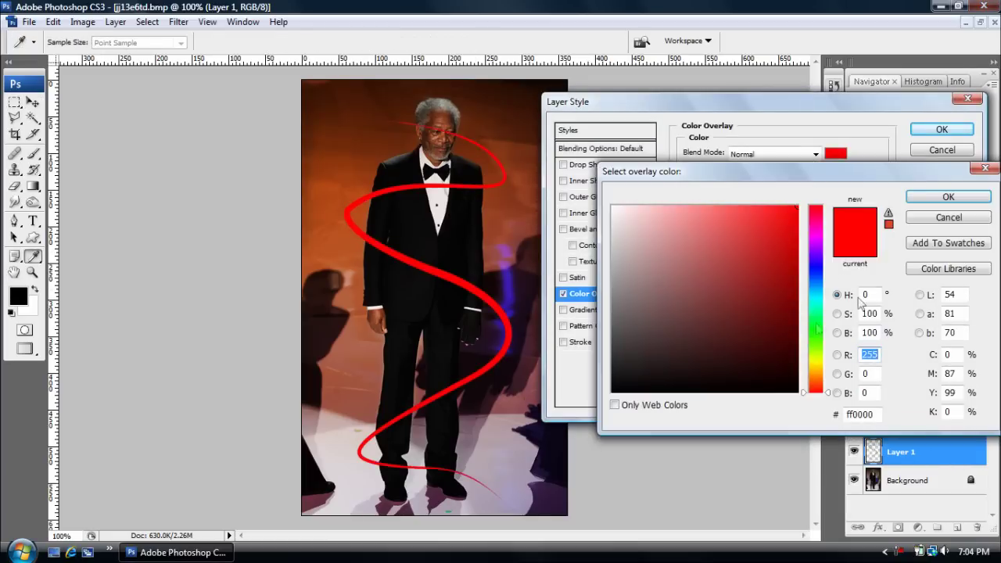
{"action": "left_click_drag", "start_coordinate": [816, 372], "coordinate": [817, 373]}
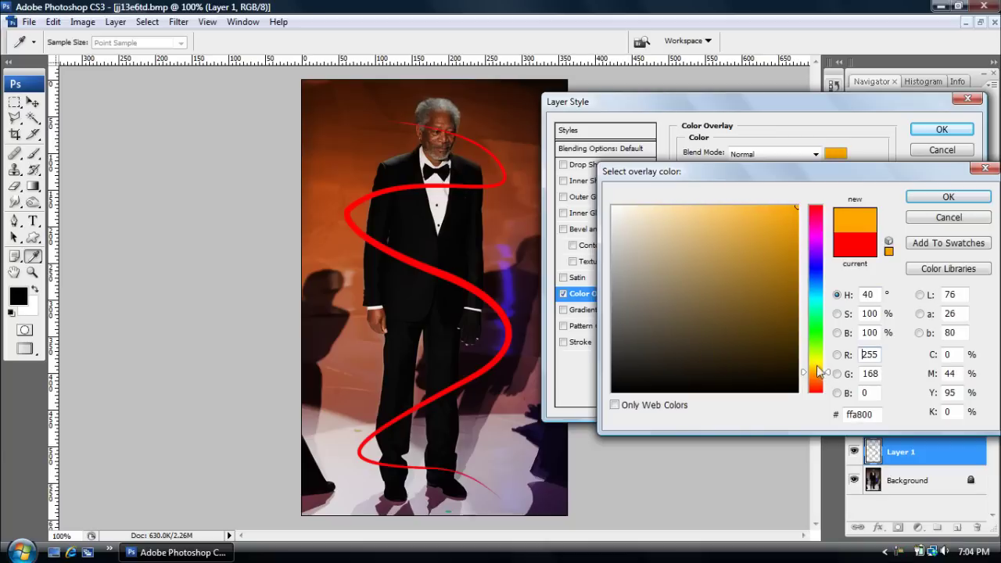
{"action": "left_click", "coordinate": [945, 196]}
{"action": "left_click", "coordinate": [836, 153]}
{"action": "left_click_drag", "start_coordinate": [876, 415], "coordinate": [843, 422]}
{"action": "right_click", "coordinate": [843, 422]}
{"action": "left_click", "coordinate": [716, 262]}
{"action": "left_click", "coordinate": [923, 201]}
- Add an ffa800 Outer Glow with a larger size and apply both effects
{"action": "left_click", "coordinate": [591, 197]}
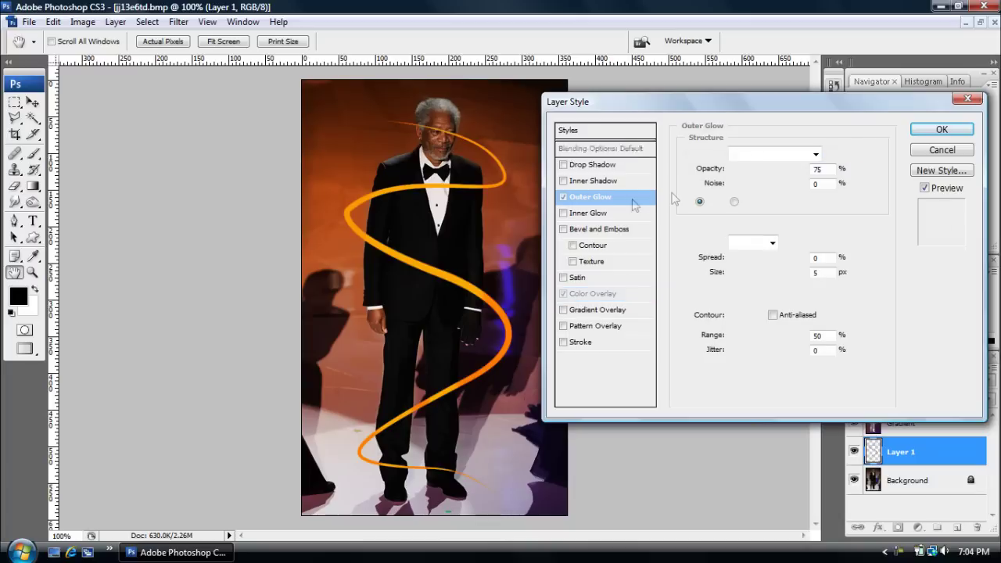
{"action": "left_click", "coordinate": [720, 205]}
{"action": "double_click", "coordinate": [858, 415]}
{"action": "key", "text": "ctrl+v"}
{"action": "key", "text": "Return"}
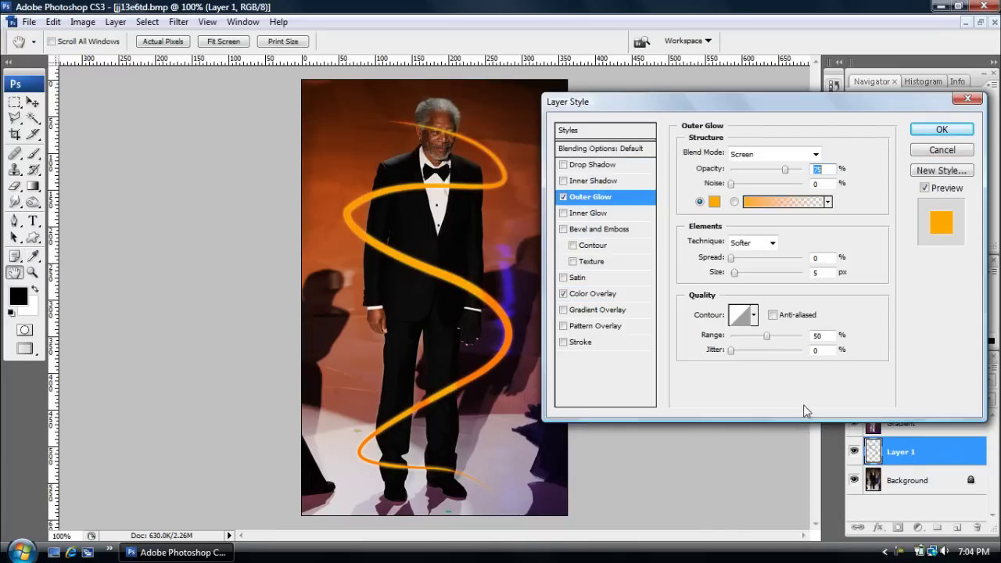
{"action": "left_click_drag", "start_coordinate": [742, 271], "coordinate": [743, 275]}
{"action": "left_click", "coordinate": [830, 257]}
{"action": "key", "text": "Return"}
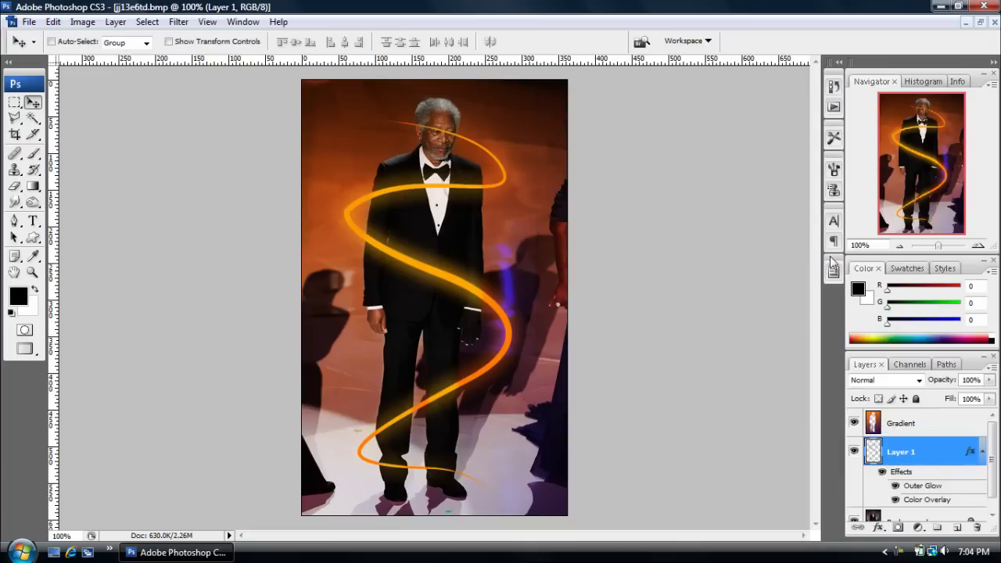
{"action": "left_click", "coordinate": [976, 452]}
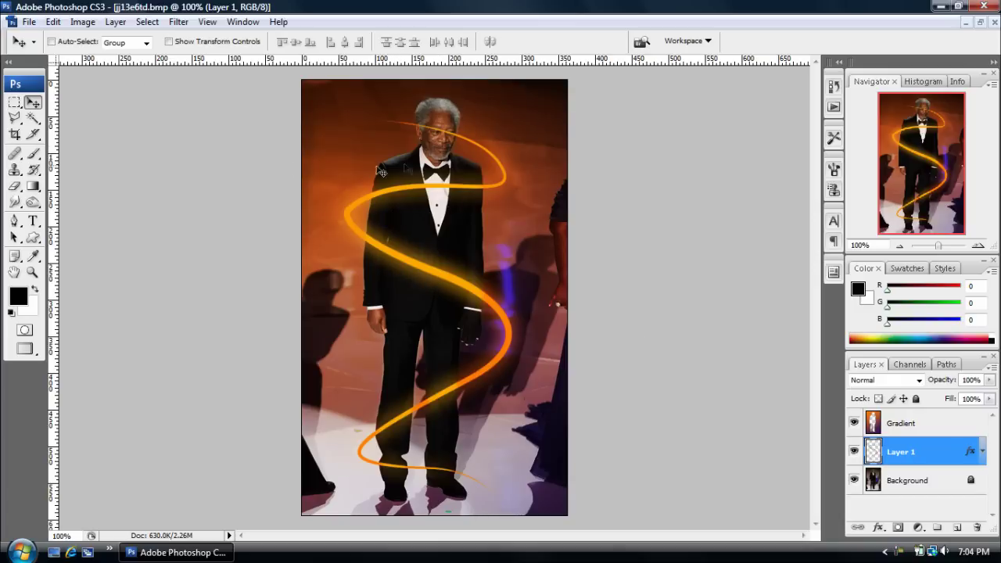
- Zoom in on the face, load the Gradient layer's selection, invert it, then deselect
{"action": "key", "text": "b"}
{"action": "key", "text": "h"}
{"action": "key", "text": "z"}
{"action": "left_click", "coordinate": [443, 145]}
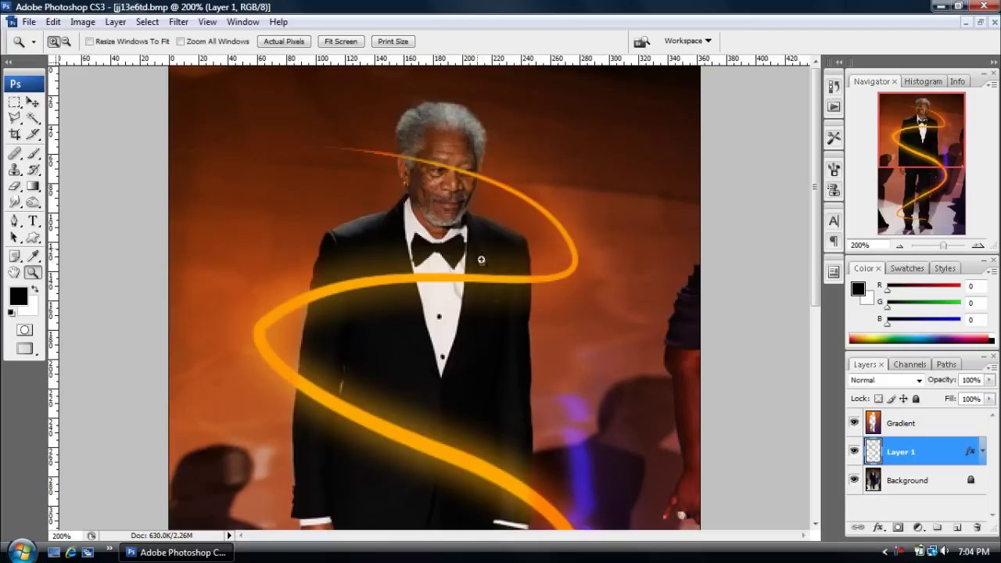
{"action": "left_click", "coordinate": [873, 423], "text": "ctrl"}
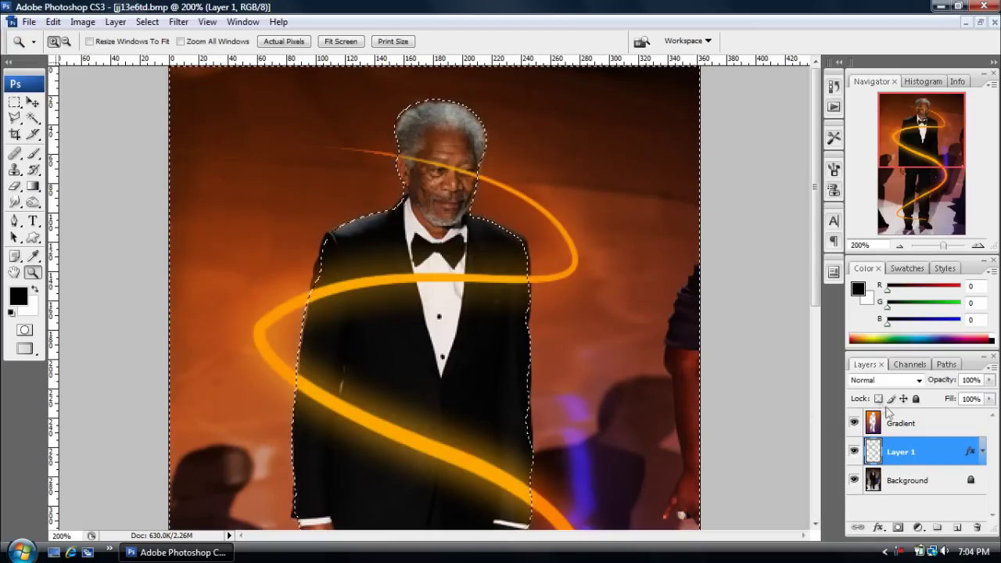
{"action": "key", "text": "ctrl+shift+i"}
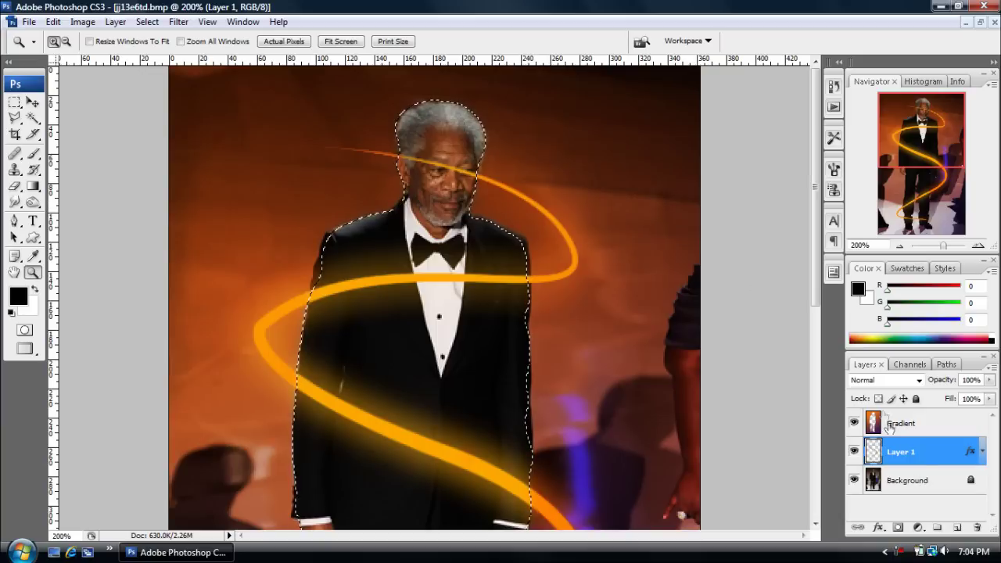
{"action": "key", "text": "ctrl+d"}
- Erase the streak across the temple and at the figure's left edge with a 19 px hard eraser
{"action": "key", "text": "e"}
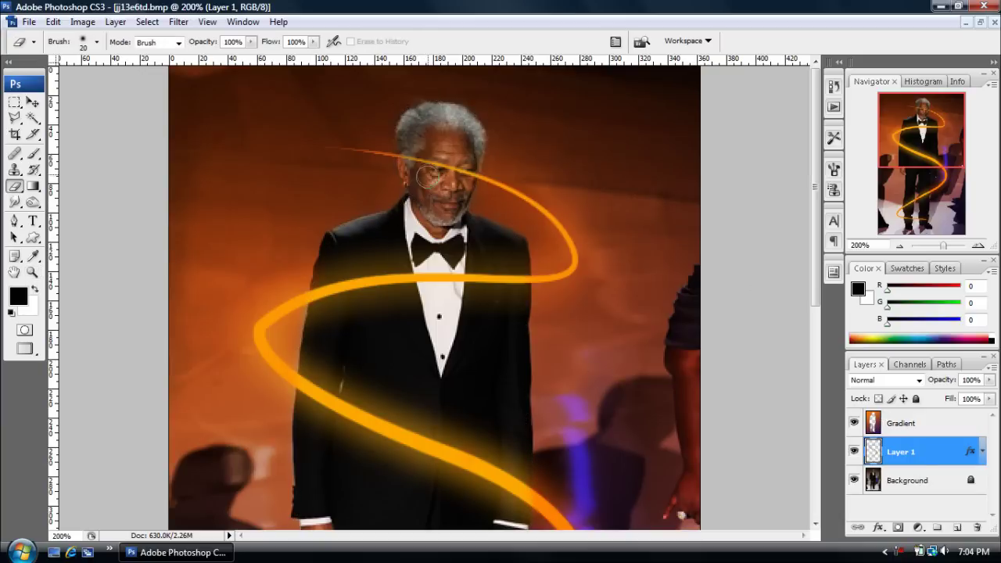
{"action": "left_click", "coordinate": [97, 41]}
{"action": "left_click", "coordinate": [146, 162]}
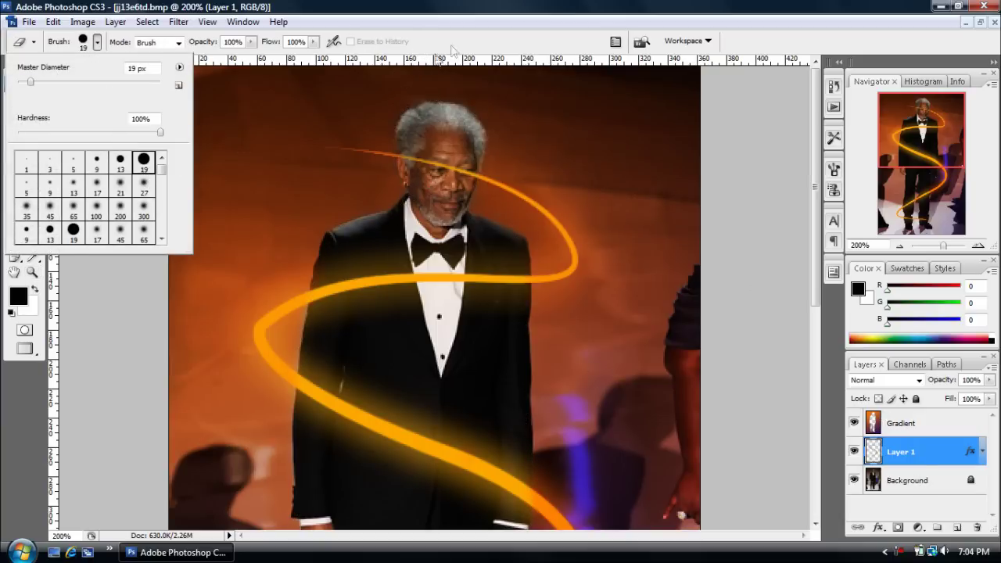
{"action": "left_click", "coordinate": [479, 85]}
{"action": "key", "text": "z"}
{"action": "left_click", "coordinate": [427, 191]}
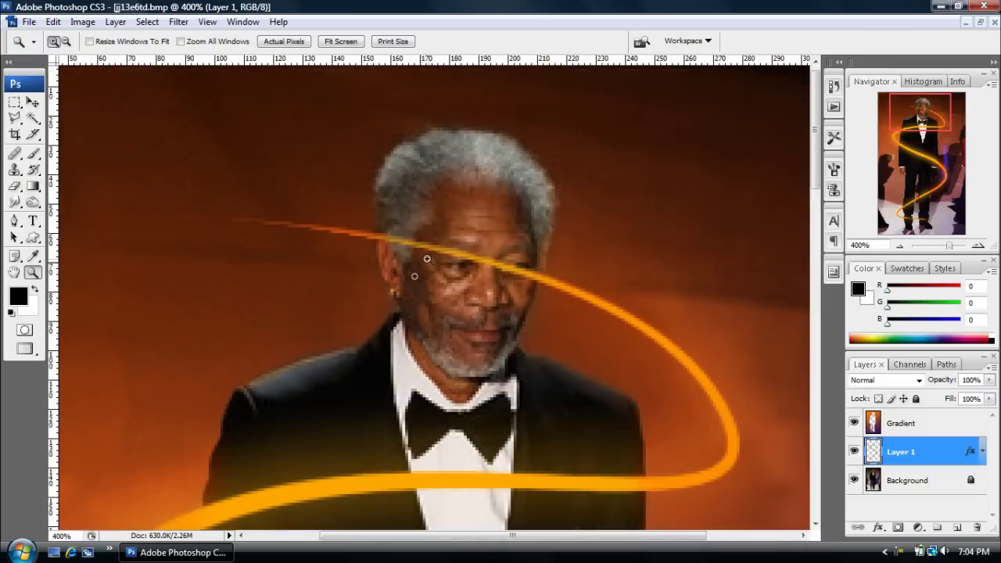
{"action": "key", "text": "e"}
{"action": "mouse_move", "coordinate": [435, 258]}
{"action": "left_mouse_down"}
{"action": "mouse_move", "coordinate": [408, 227]}
{"action": "mouse_move", "coordinate": [414, 246]}
{"action": "mouse_move", "coordinate": [404, 240]}
{"action": "mouse_move", "coordinate": [507, 277]}
{"action": "left_mouse_up"}
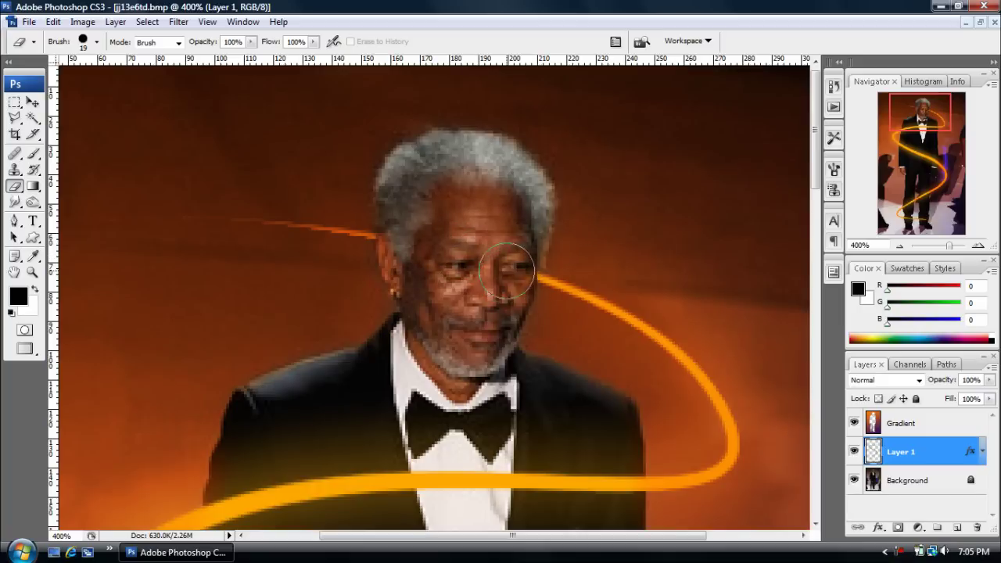
{"action": "scroll", "coordinate": [507, 272], "scroll_direction": "down", "scroll_amount": 5}
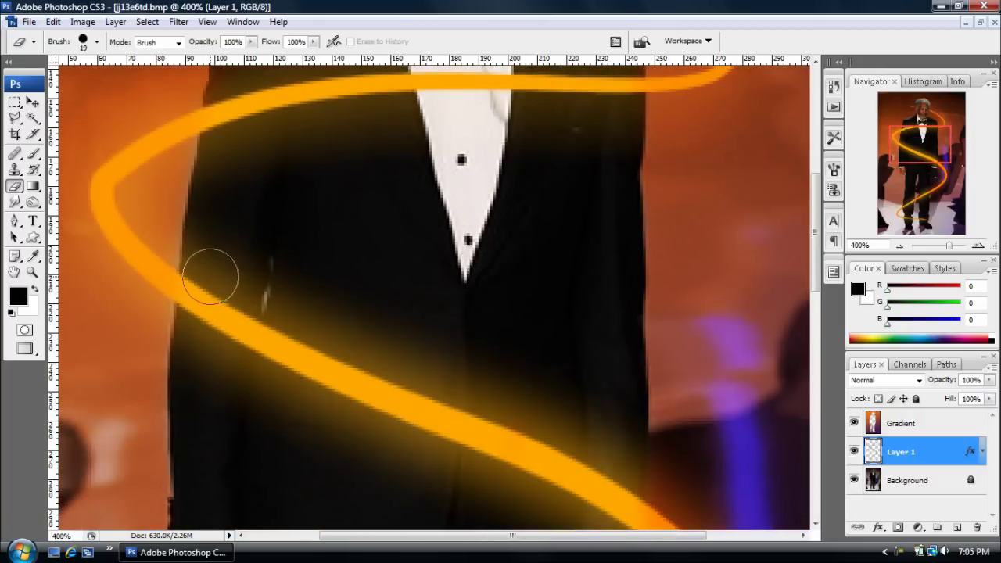
{"action": "left_click", "coordinate": [209, 274]}
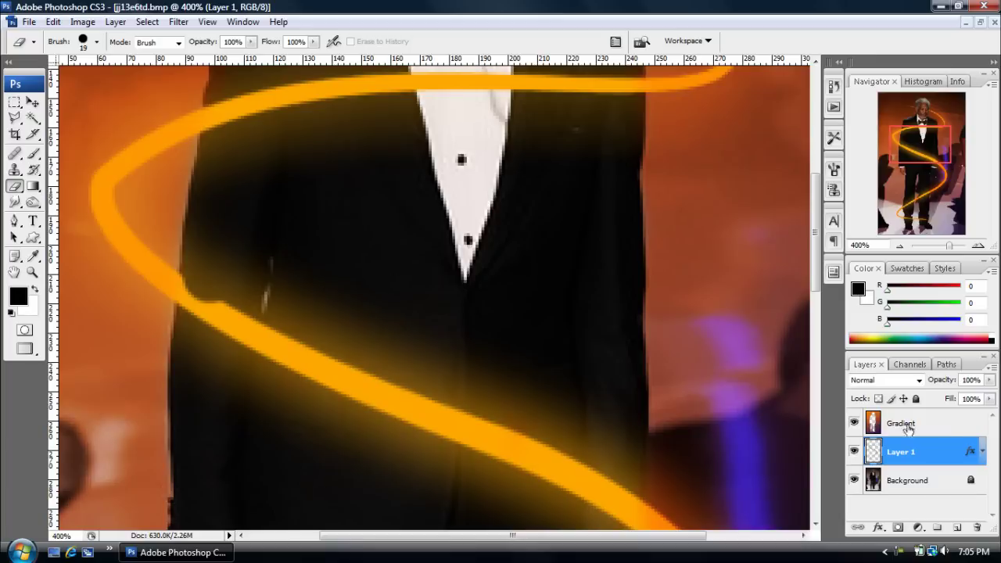
- Lower Layer 1 to 39% opacity and erase the streak's left end and the section over the sleeve
{"action": "left_click", "coordinate": [990, 381]}
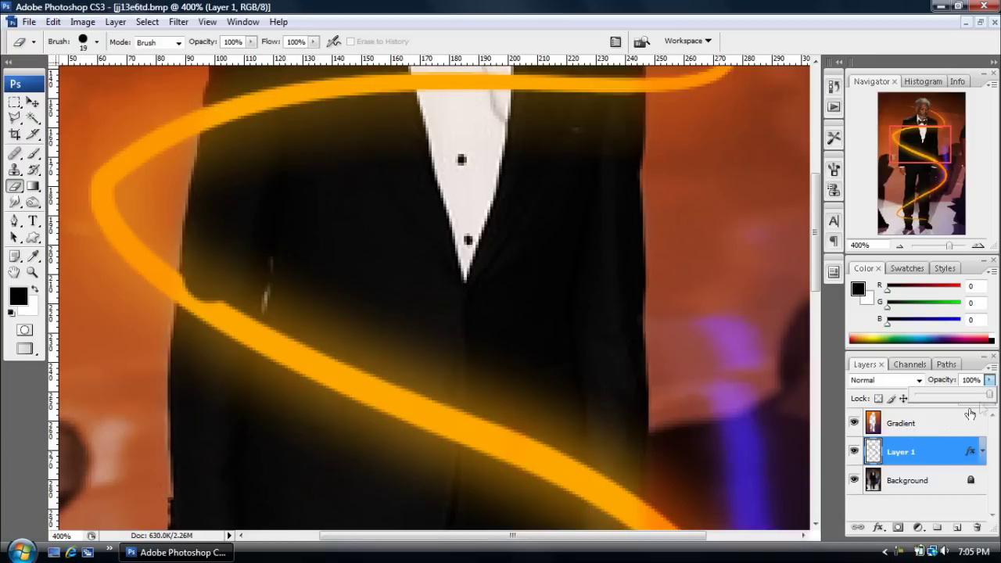
{"action": "left_click_drag", "start_coordinate": [953, 403], "coordinate": [945, 404]}
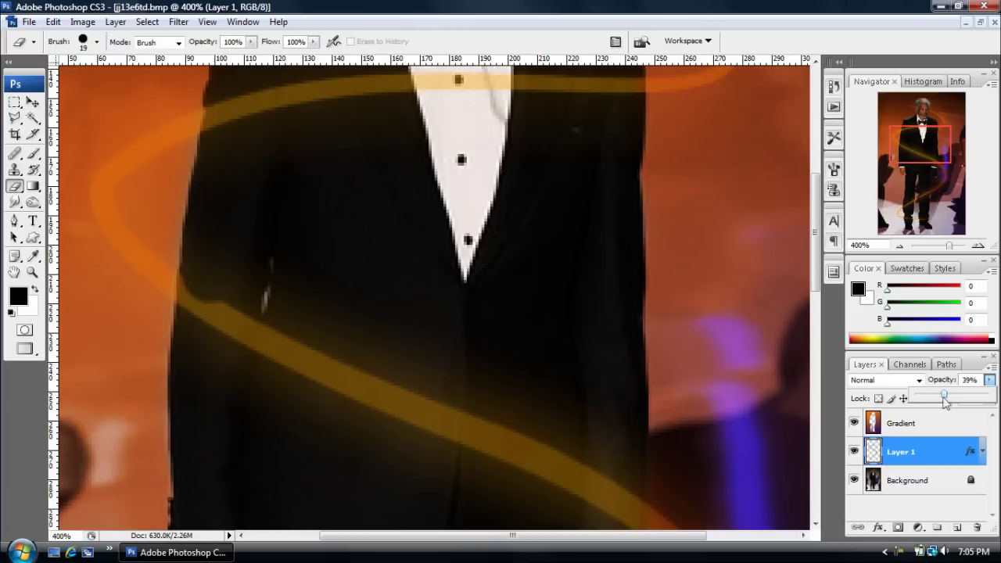
{"action": "left_click", "coordinate": [204, 283]}
{"action": "mouse_move", "coordinate": [206, 285]}
{"action": "left_mouse_down"}
{"action": "mouse_move", "coordinate": [204, 297]}
{"action": "mouse_move", "coordinate": [208, 270]}
{"action": "mouse_move", "coordinate": [203, 308]}
{"action": "mouse_move", "coordinate": [212, 279]}
{"action": "mouse_move", "coordinate": [264, 336]}
{"action": "mouse_move", "coordinate": [415, 392]}
{"action": "mouse_move", "coordinate": [255, 344]}
{"action": "mouse_move", "coordinate": [259, 230]}
{"action": "mouse_move", "coordinate": [275, 440]}
{"action": "mouse_move", "coordinate": [465, 512]}
{"action": "mouse_move", "coordinate": [525, 380]}
{"action": "left_mouse_up"}
{"action": "scroll", "coordinate": [488, 384], "scroll_direction": "down", "scroll_amount": 5}
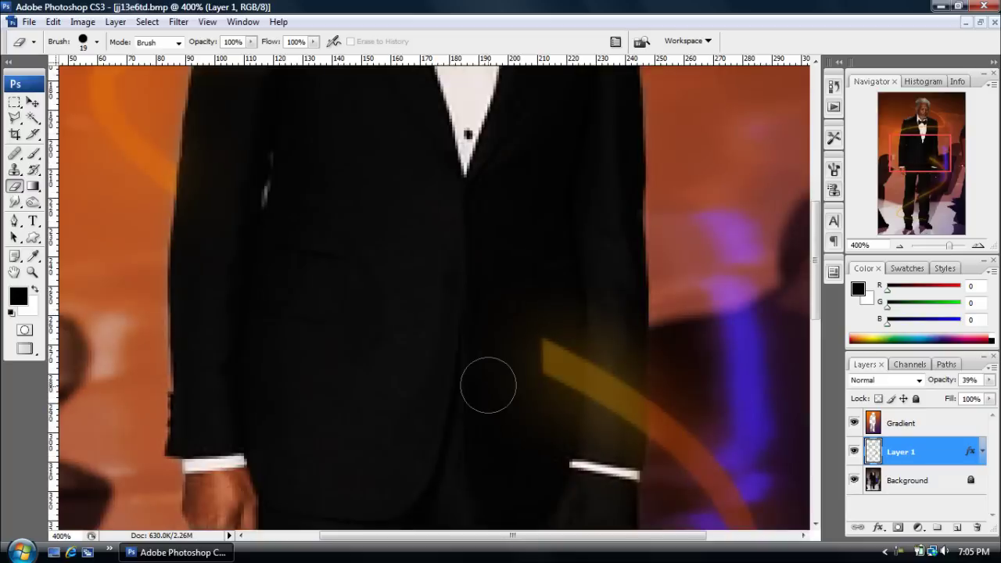
{"action": "mouse_move", "coordinate": [610, 279]}
{"action": "left_mouse_down"}
{"action": "mouse_move", "coordinate": [615, 342]}
{"action": "mouse_move", "coordinate": [616, 329]}
{"action": "left_mouse_up"}
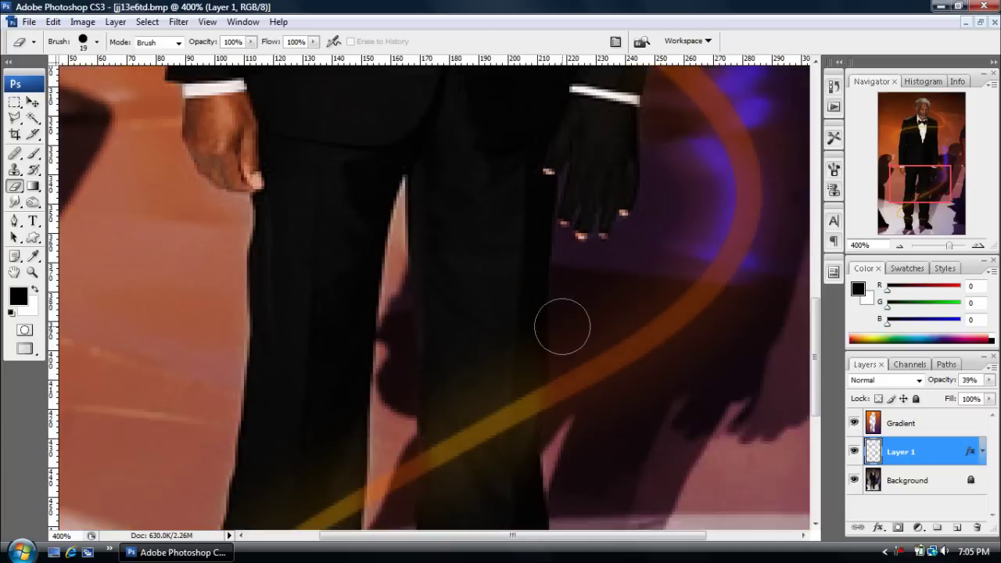
- Erase the streak where it crosses both legs, then zoom back to 100%
{"action": "scroll", "coordinate": [561, 403], "scroll_direction": "down", "scroll_amount": 5}
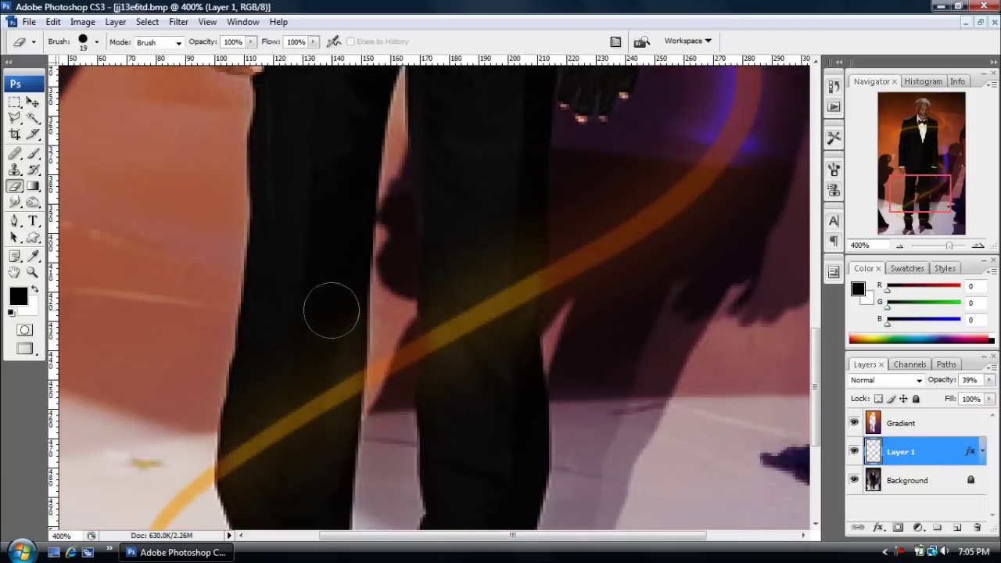
{"action": "scroll", "coordinate": [316, 316], "scroll_direction": "down", "scroll_amount": 1}
{"action": "mouse_move", "coordinate": [336, 321]}
{"action": "left_mouse_down"}
{"action": "mouse_move", "coordinate": [333, 363]}
{"action": "mouse_move", "coordinate": [326, 331]}
{"action": "mouse_move", "coordinate": [317, 405]}
{"action": "mouse_move", "coordinate": [331, 235]}
{"action": "mouse_move", "coordinate": [305, 376]}
{"action": "mouse_move", "coordinate": [283, 333]}
{"action": "mouse_move", "coordinate": [258, 414]}
{"action": "mouse_move", "coordinate": [254, 389]}
{"action": "mouse_move", "coordinate": [251, 415]}
{"action": "left_mouse_up"}
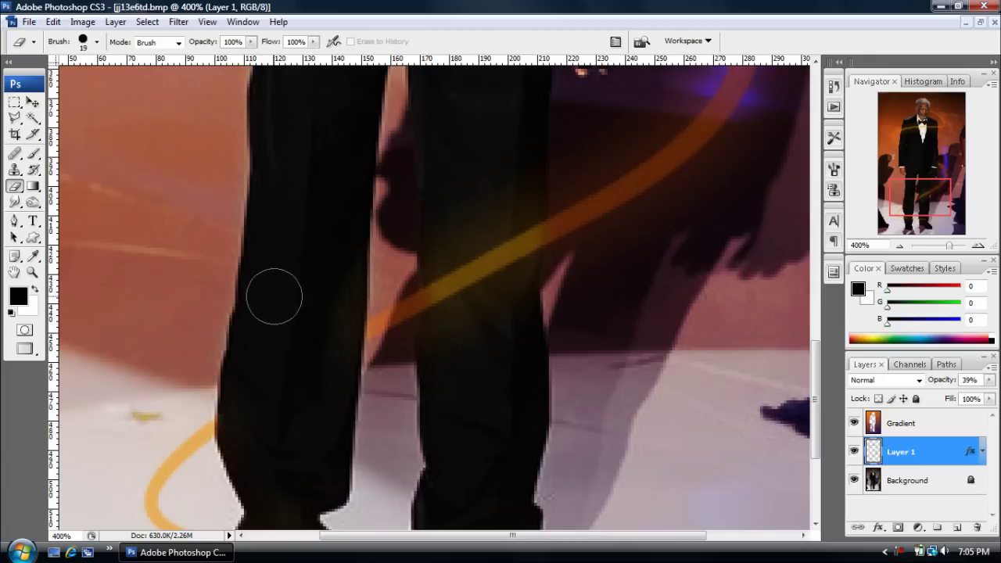
{"action": "scroll", "coordinate": [289, 274], "scroll_direction": "down", "scroll_amount": 1}
{"action": "scroll", "coordinate": [305, 282], "scroll_direction": "down", "scroll_amount": 5}
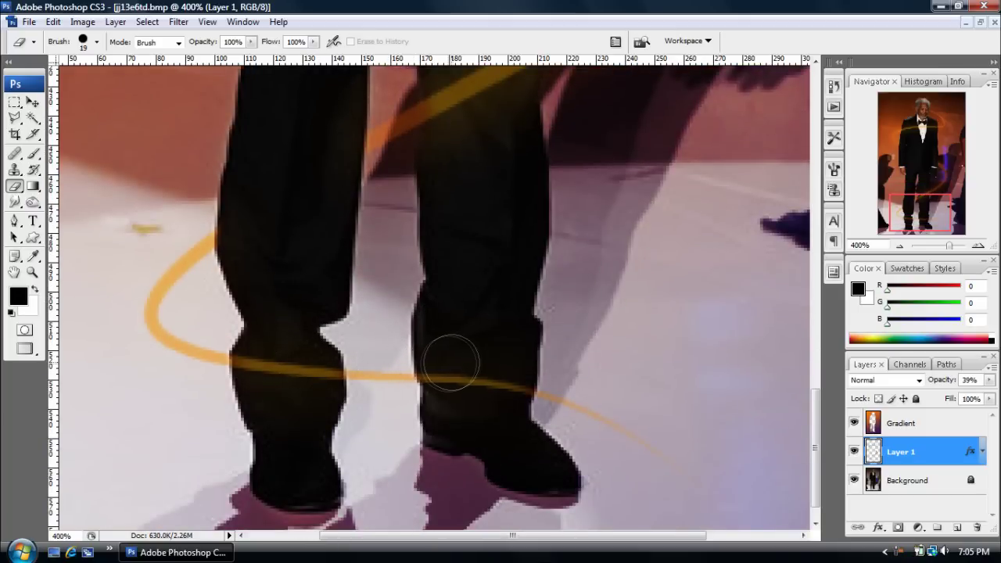
{"action": "left_click_drag", "start_coordinate": [444, 368], "coordinate": [505, 381]}
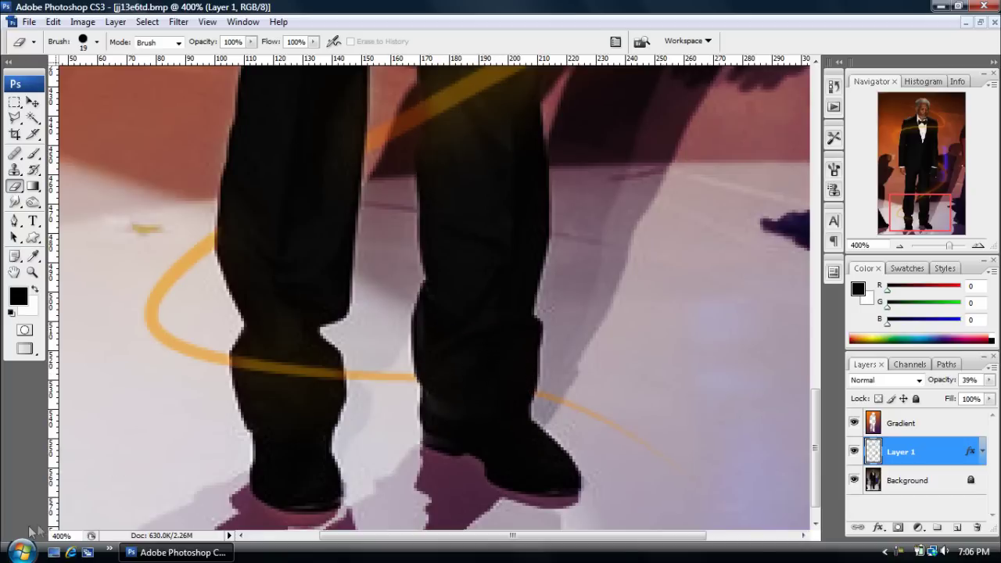
{"action": "key", "text": "ctrl+alt+0"}
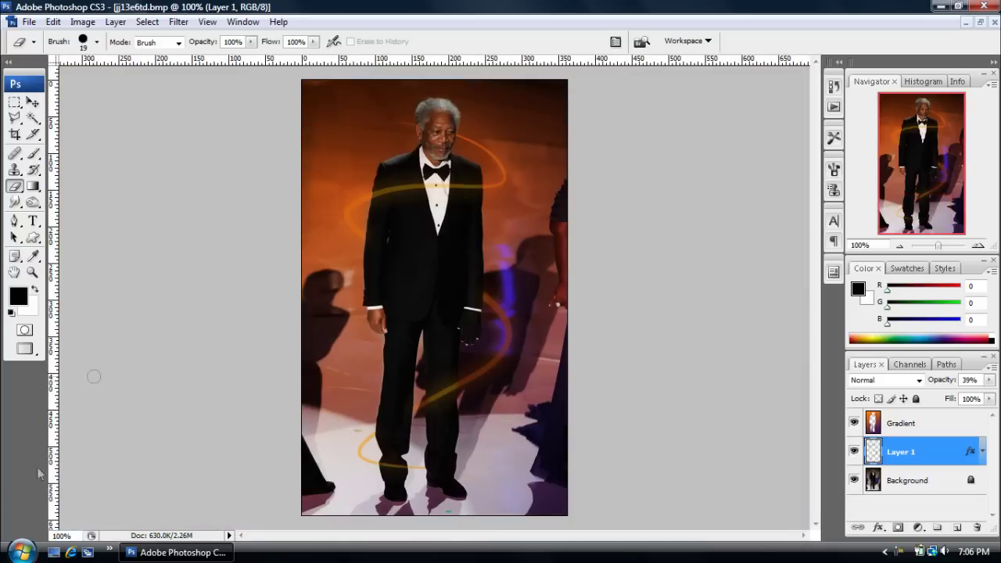
- Return Layer 1's opacity to 100% so the orange streak glows fully
{"action": "left_click", "coordinate": [990, 381]}
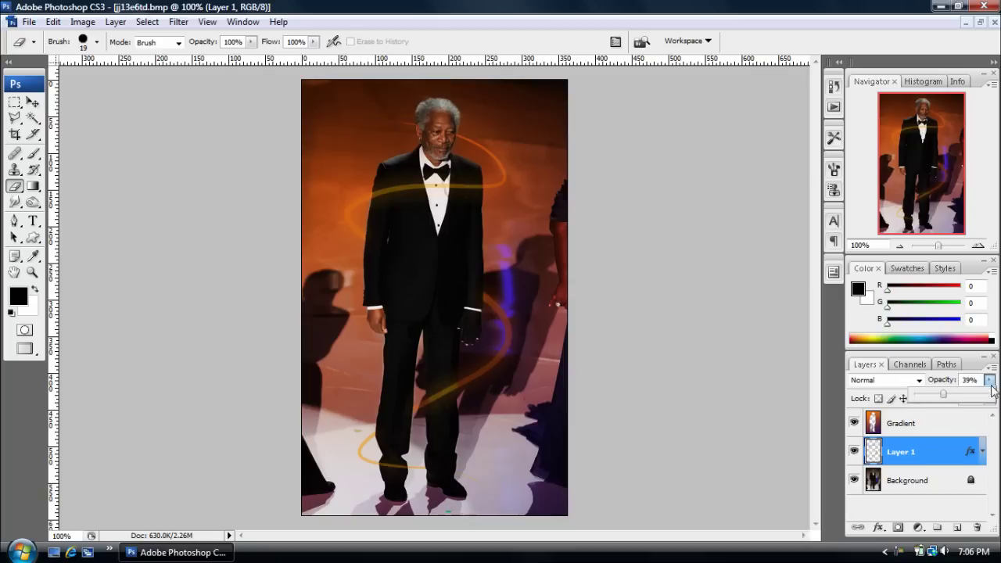
{"action": "left_click", "coordinate": [679, 240]}
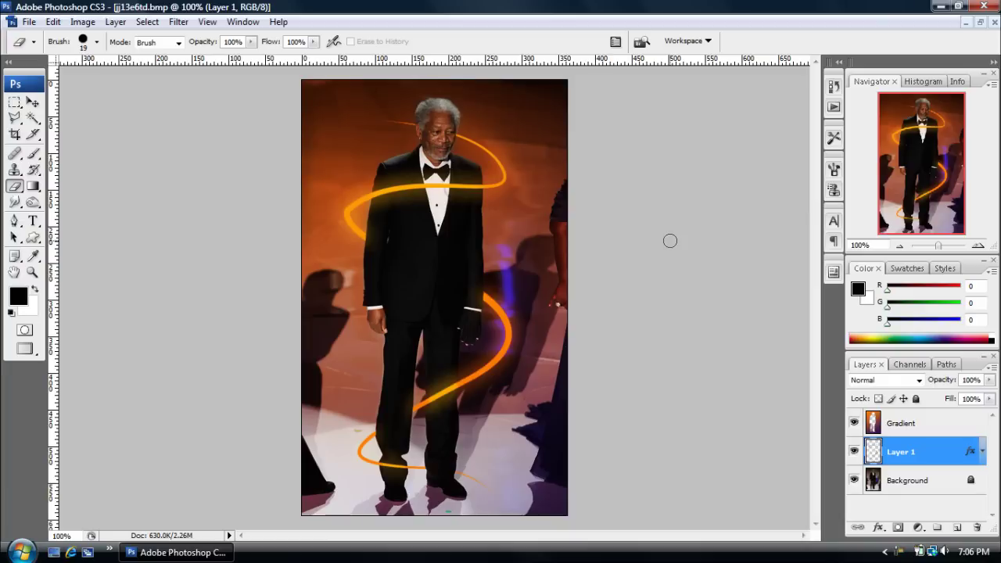
{"action": "key", "text": "v"}
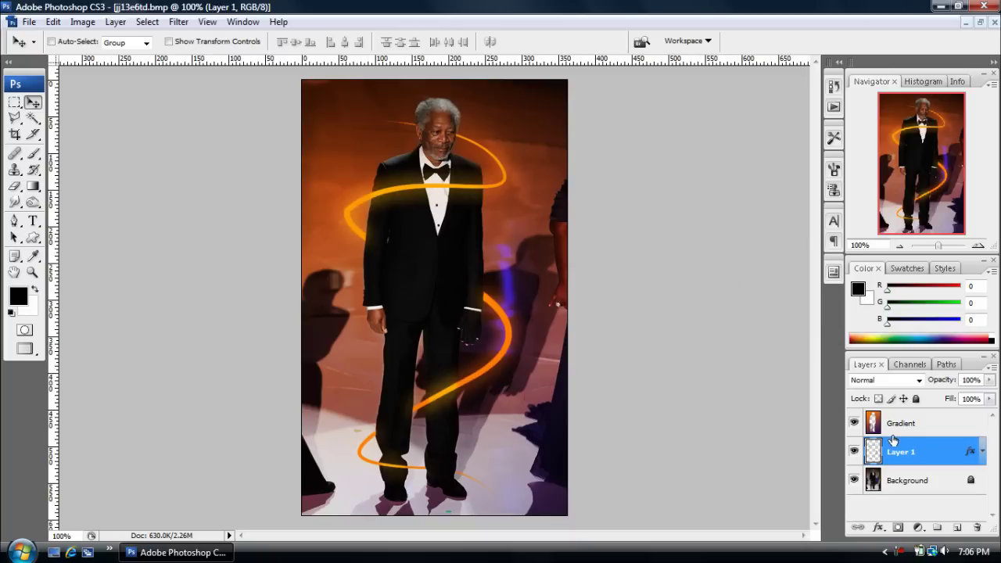
- Turn off Layer 1's Outer Glow and duplicate Layer 1
{"action": "double_click", "coordinate": [937, 452]}
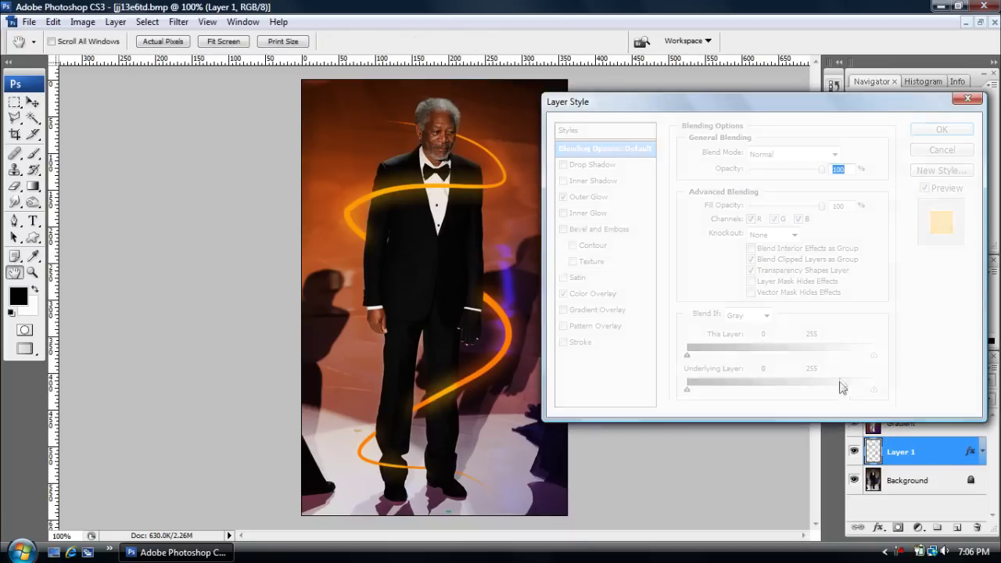
{"action": "left_click", "coordinate": [563, 196]}
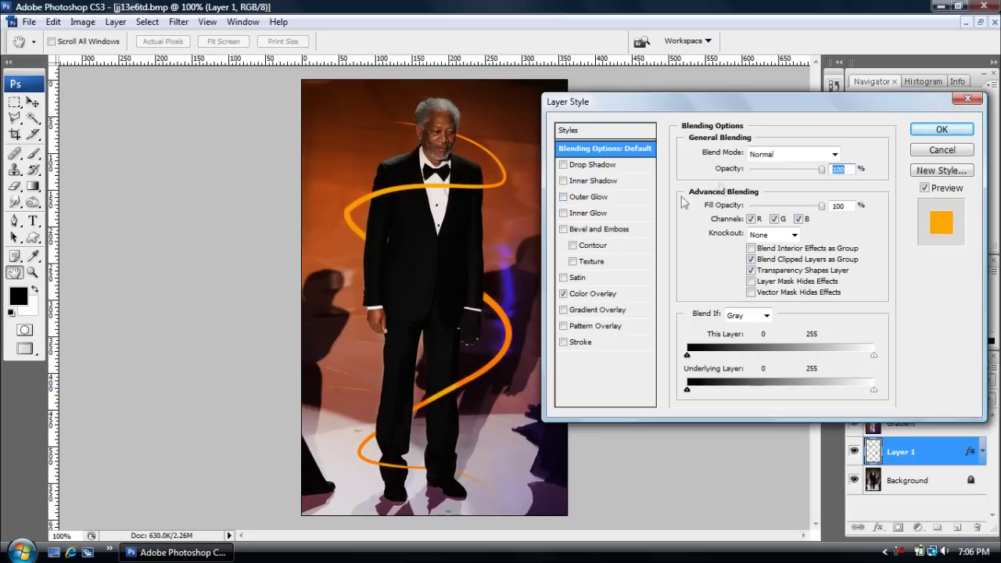
{"action": "left_click", "coordinate": [935, 131]}
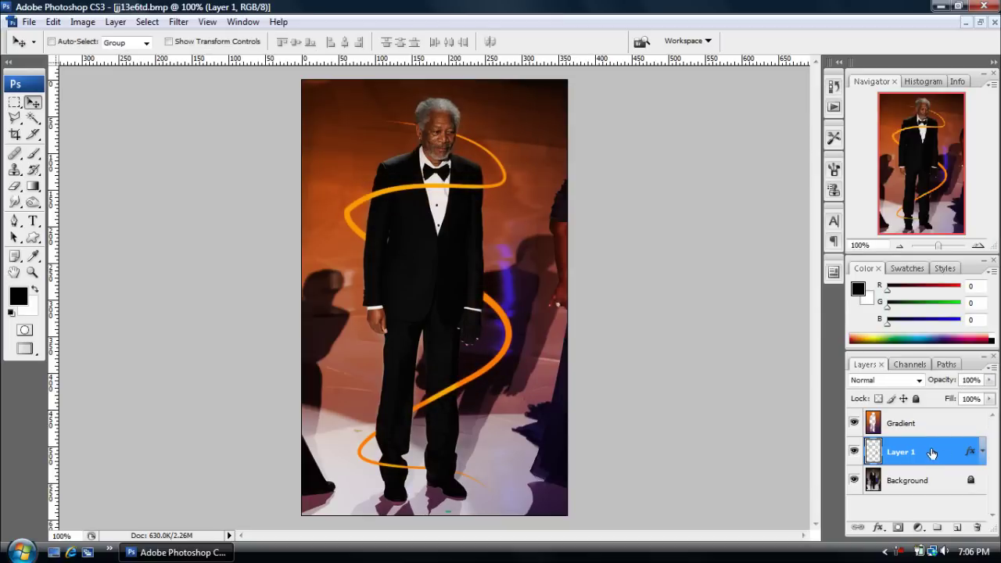
{"action": "left_click_drag", "start_coordinate": [932, 454], "coordinate": [957, 528]}
- Apply a Gaussian Blur with radius 20 to the Layer 1 copy
{"action": "left_click", "coordinate": [173, 23]}
{"action": "mouse_move", "coordinate": [254, 173]}
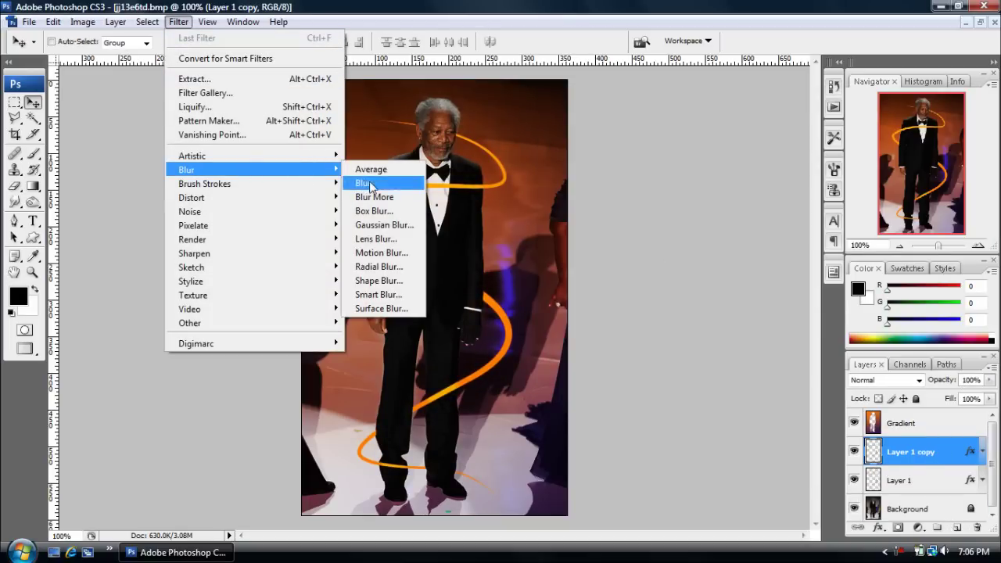
{"action": "left_click", "coordinate": [395, 225]}
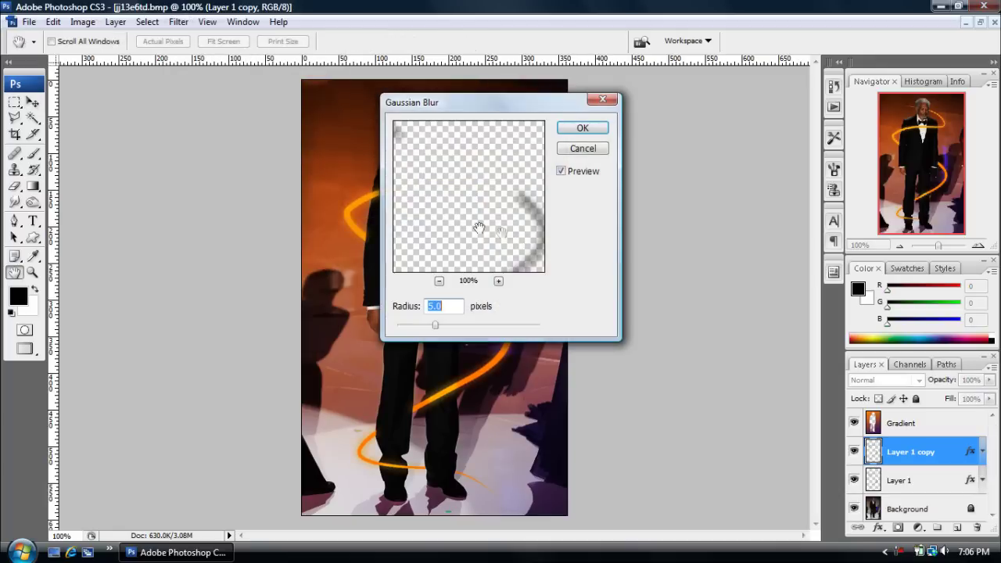
{"action": "type", "text": "20"}
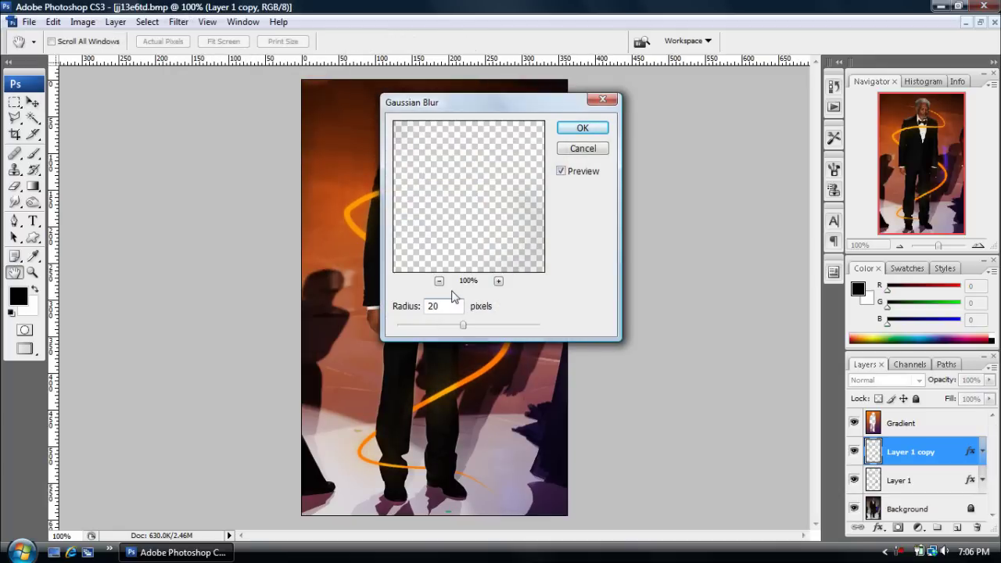
{"action": "key", "text": "Return"}
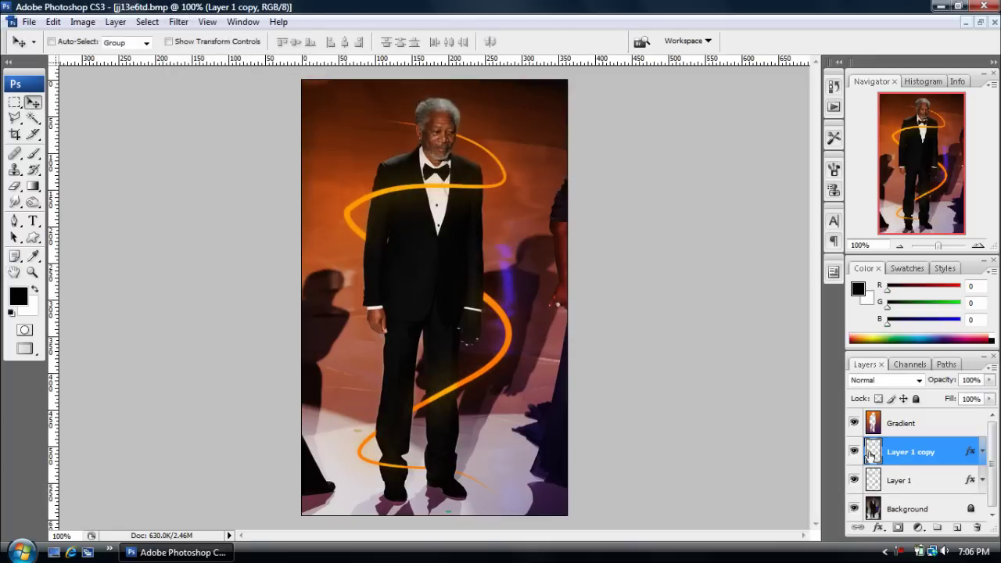
- Move the blurred copy beneath Layer 1 and make two more copies with Ctrl+J
{"action": "left_click", "coordinate": [855, 480]}
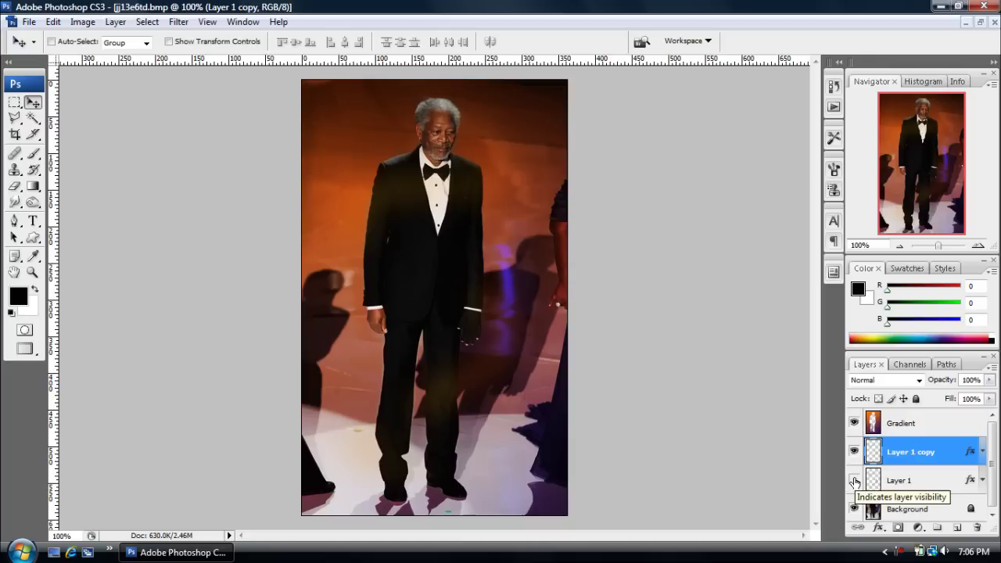
{"action": "left_click", "coordinate": [854, 479]}
{"action": "left_click_drag", "start_coordinate": [910, 452], "coordinate": [921, 482]}
{"action": "key", "text": "ctrl+j"}
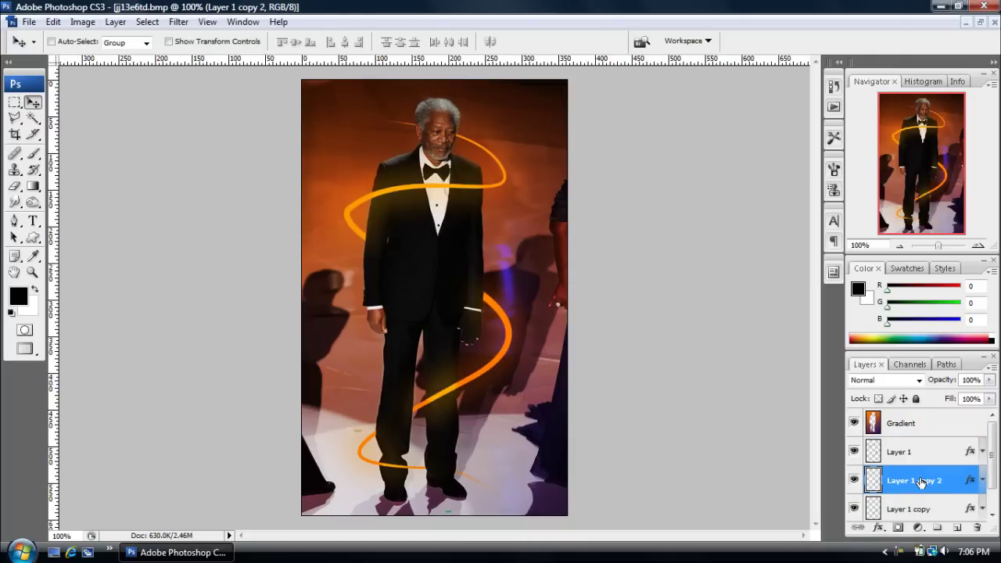
{"action": "key", "text": "ctrl+j"}
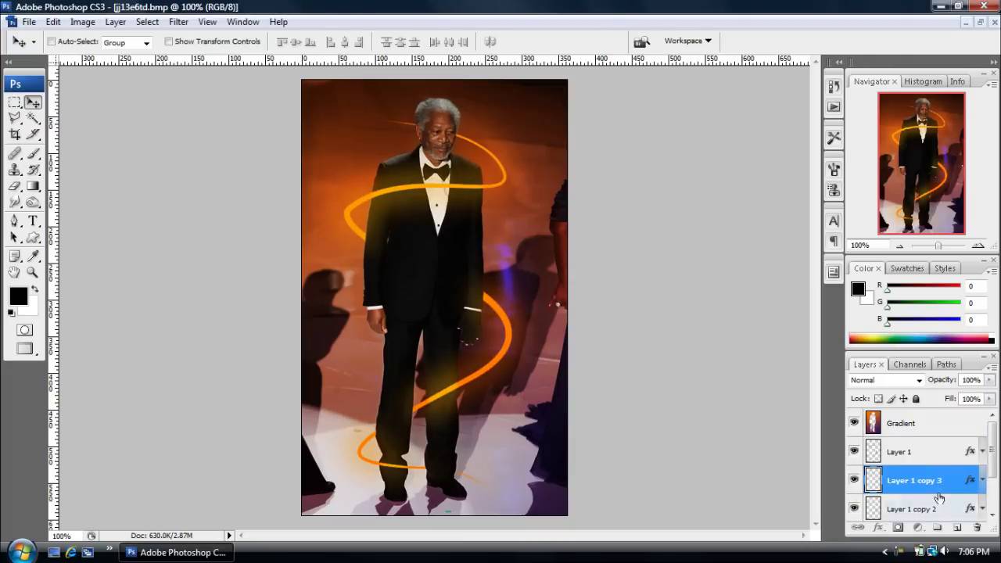
- Merge the three blurred copies into one glow layer and hide Layer 1
{"action": "left_click", "coordinate": [943, 507], "text": "shift"}
{"action": "left_click", "coordinate": [945, 481], "text": "shift"}
{"action": "key", "text": "ctrl+e"}
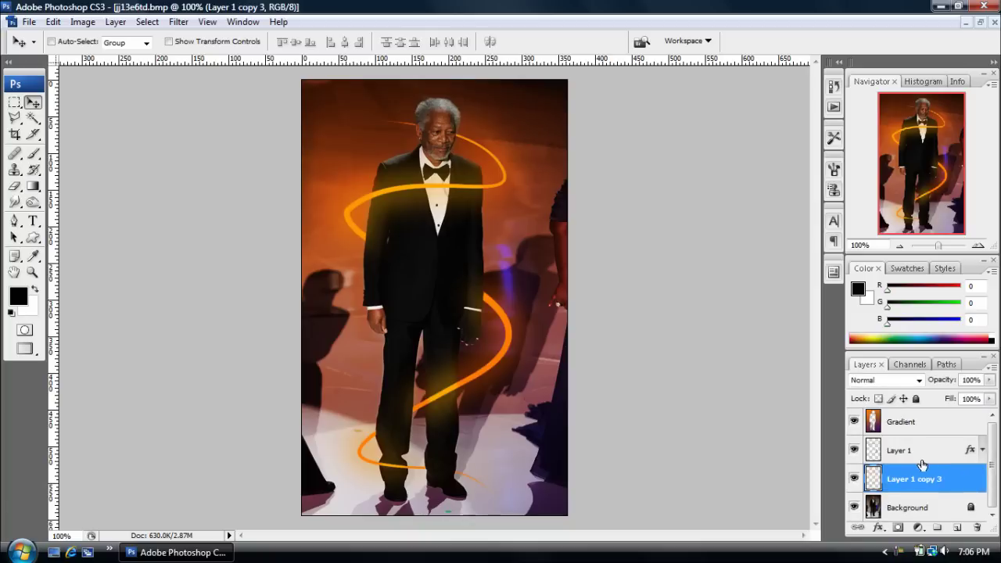
{"action": "left_click", "coordinate": [854, 450]}
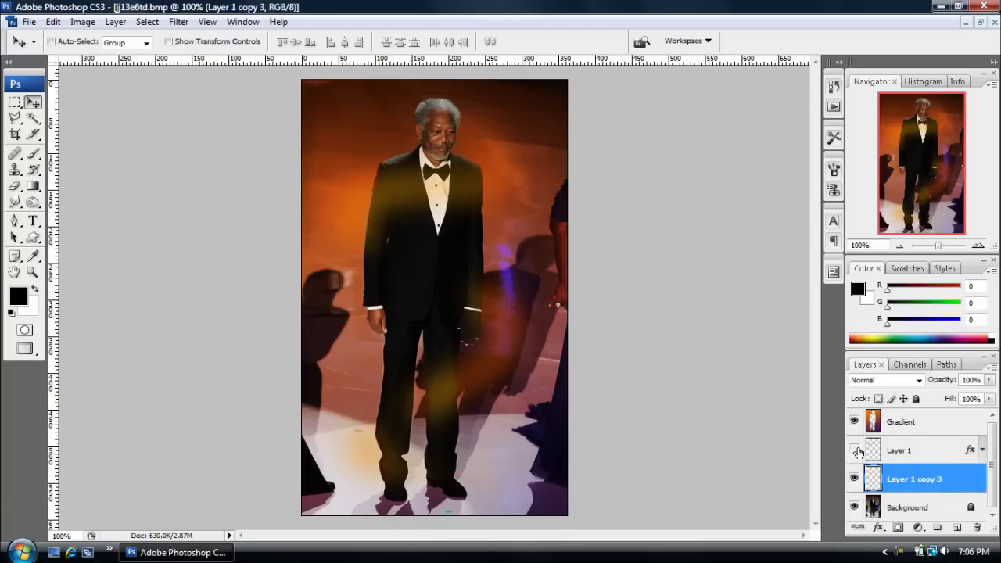